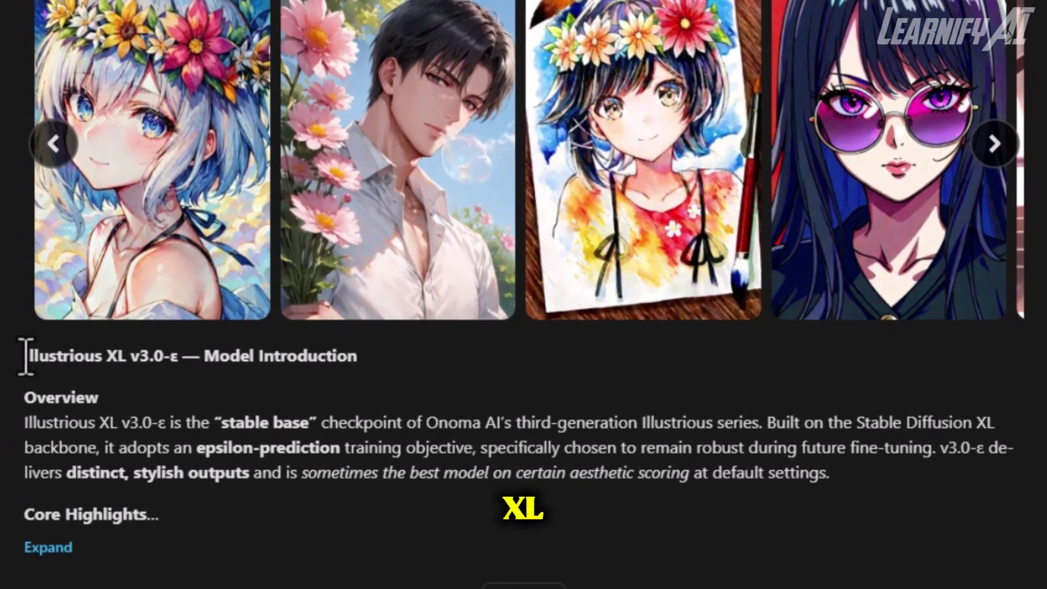
# Step: Highlight and read the Illustrious XL introduction and the AnimaTensor description paragraph
pyautogui.moveTo(26, 352); pyautogui.dragTo(347, 360)
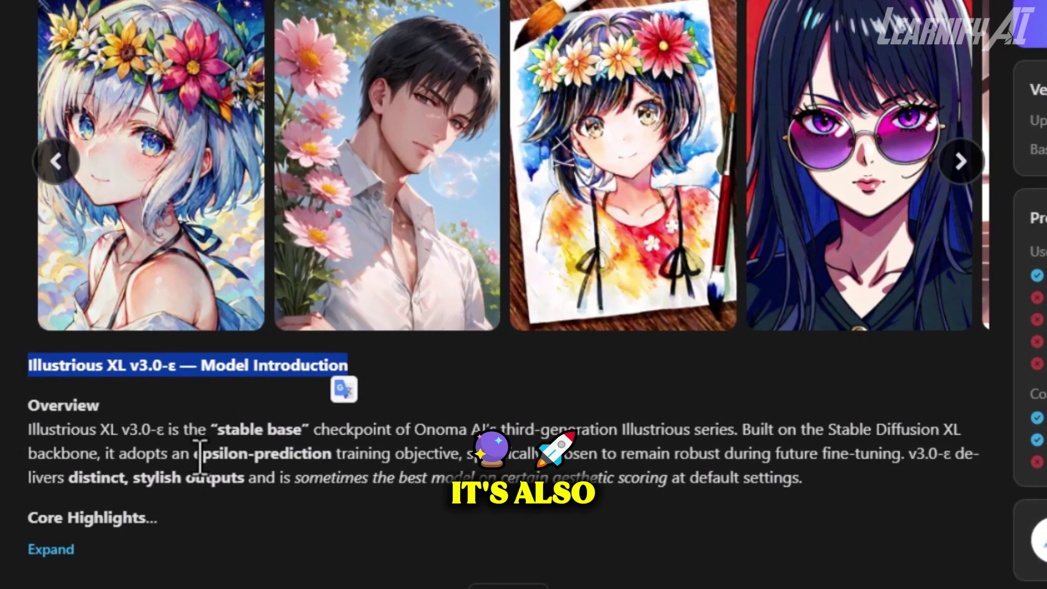
pyautogui.click(211, 461)
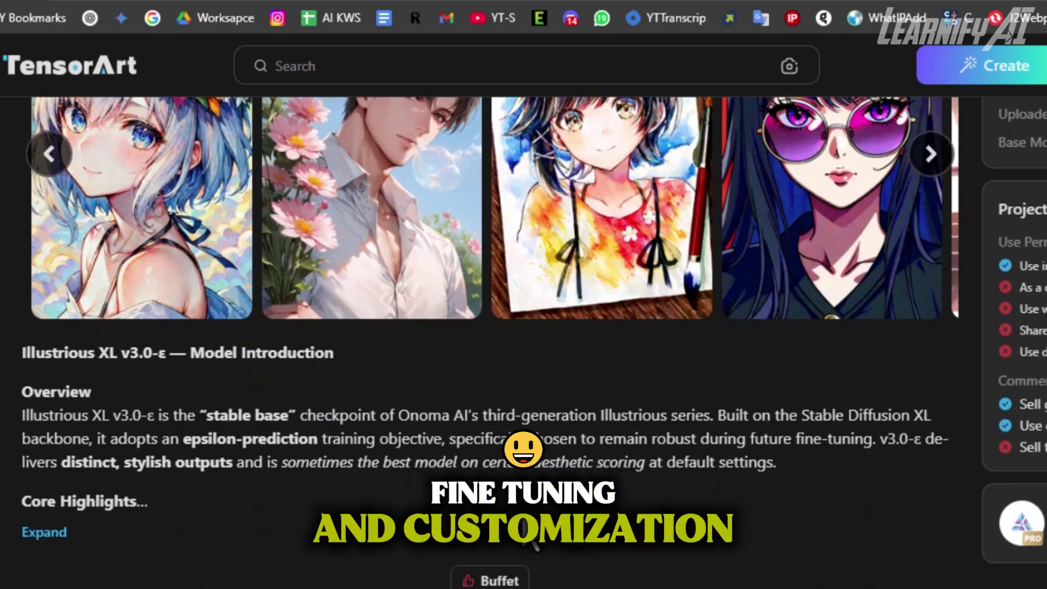
pyautogui.scroll(3, 531, 542)
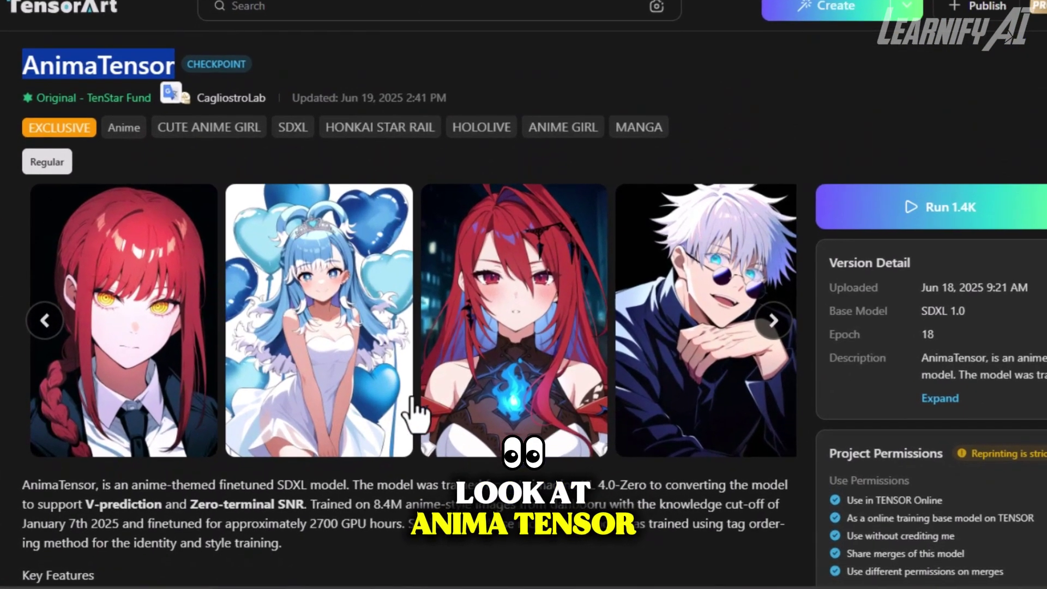
pyautogui.scroll(-2, 299, 496)
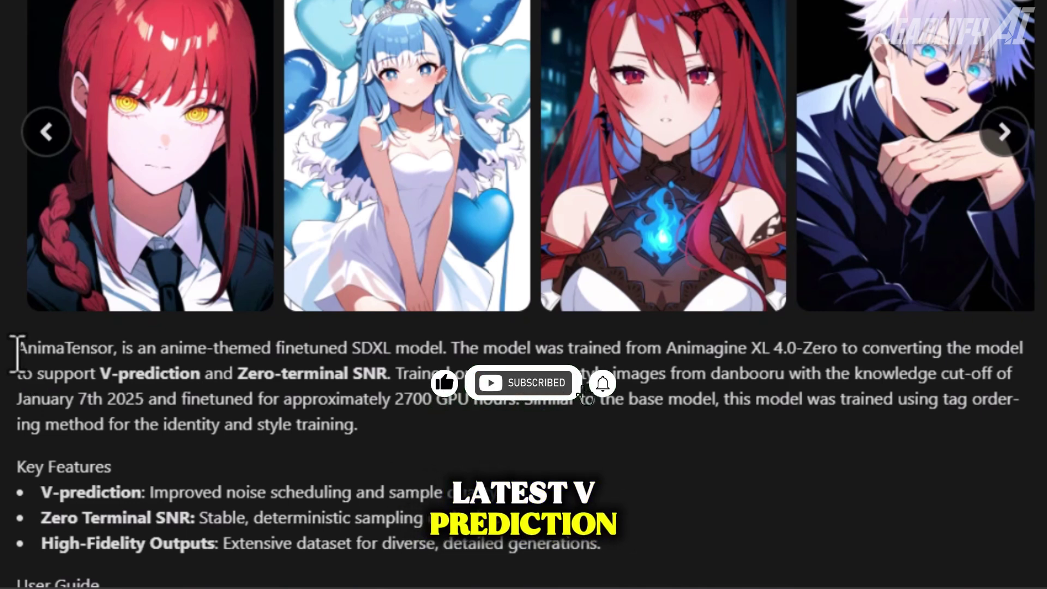
pyautogui.moveTo(41, 354); pyautogui.dragTo(481, 430)
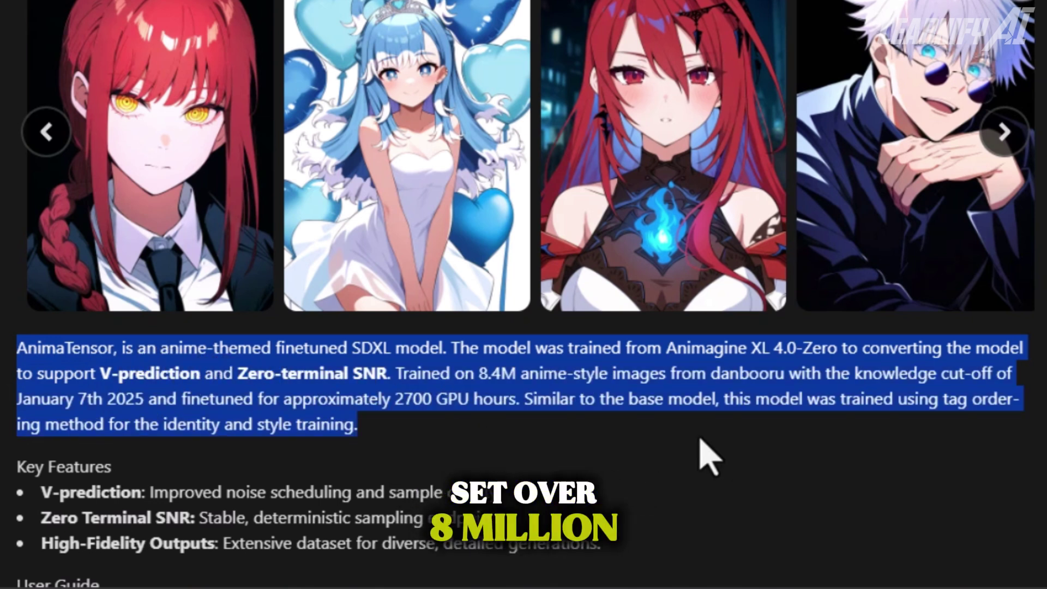
pyautogui.click(535, 397)
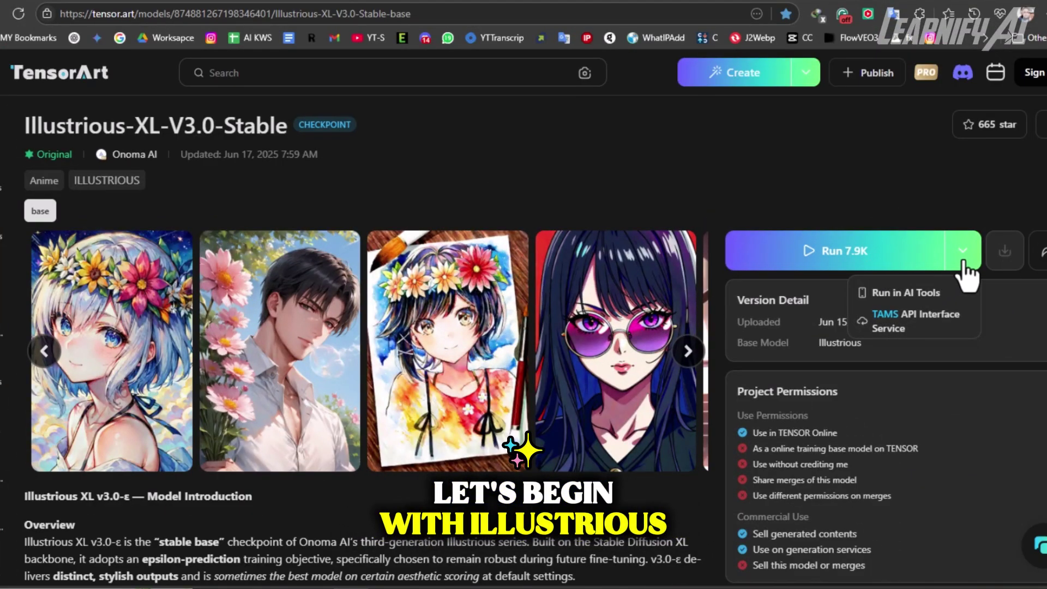
# Step: Start a Text2Img run with Illustrious-XL-V3.0-Stable and look over the LoRA library without picking one
pyautogui.click(846, 253)
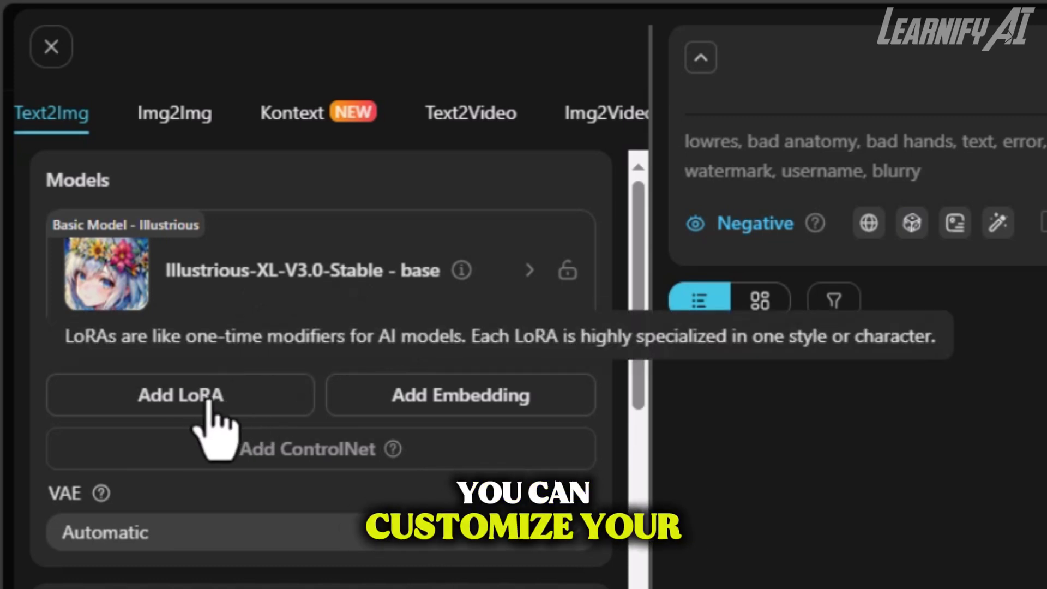
pyautogui.moveTo(65, 336); pyautogui.dragTo(890, 357)
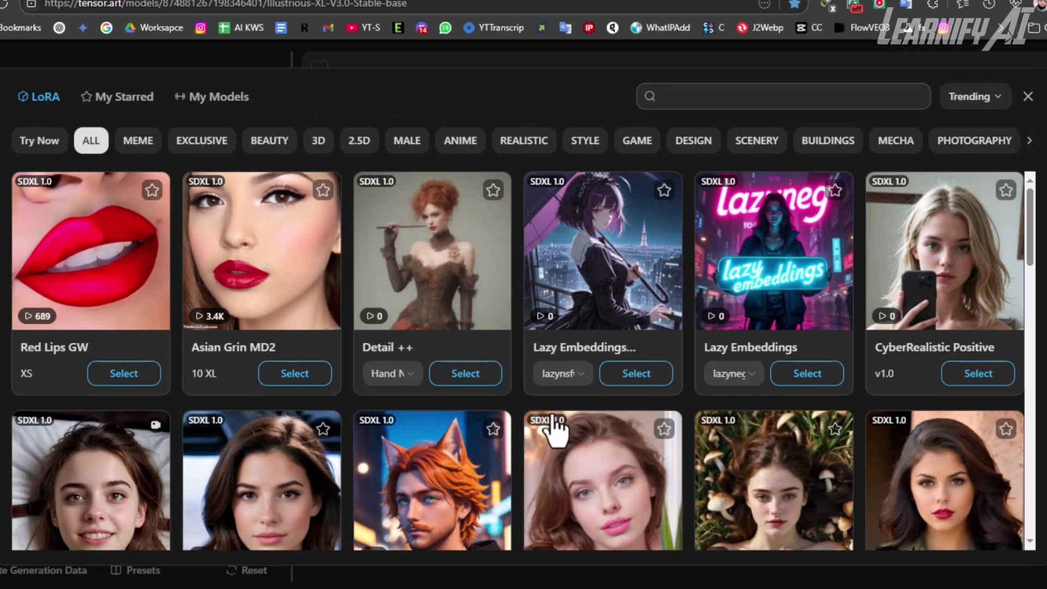
pyautogui.scroll(-3, 491, 338)
pyautogui.scroll(4, 737, 305)
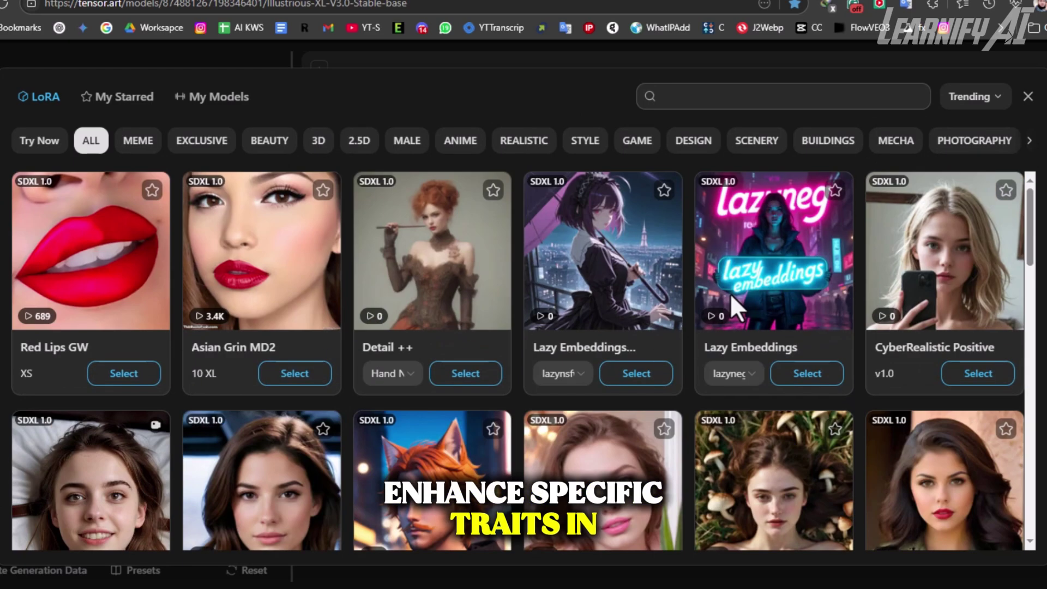
pyautogui.click(1028, 97)
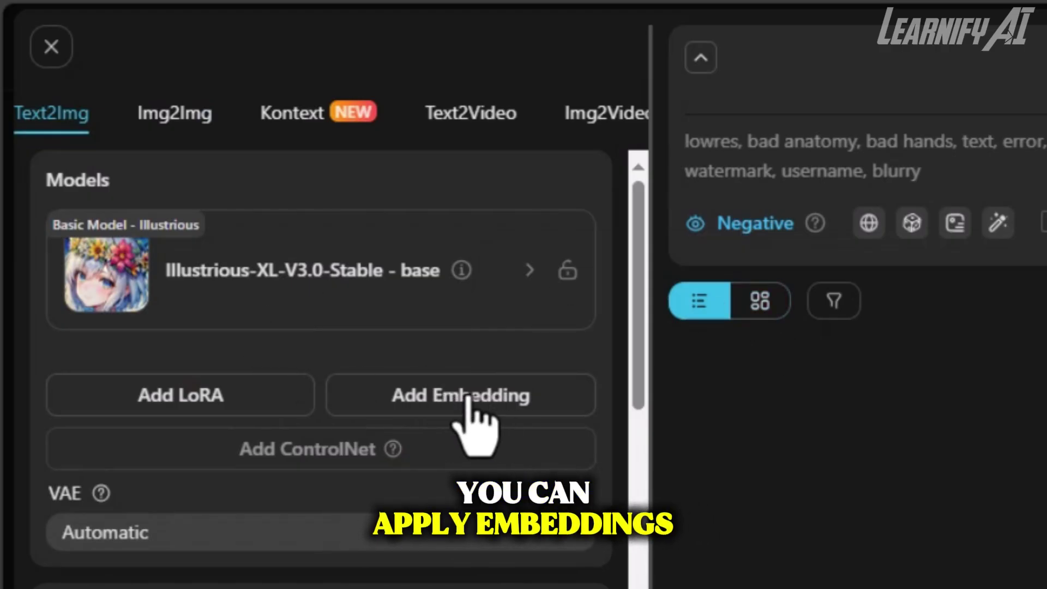
# Step: Browse the embedding library's trending SDXL embeddings
pyautogui.click(468, 401)
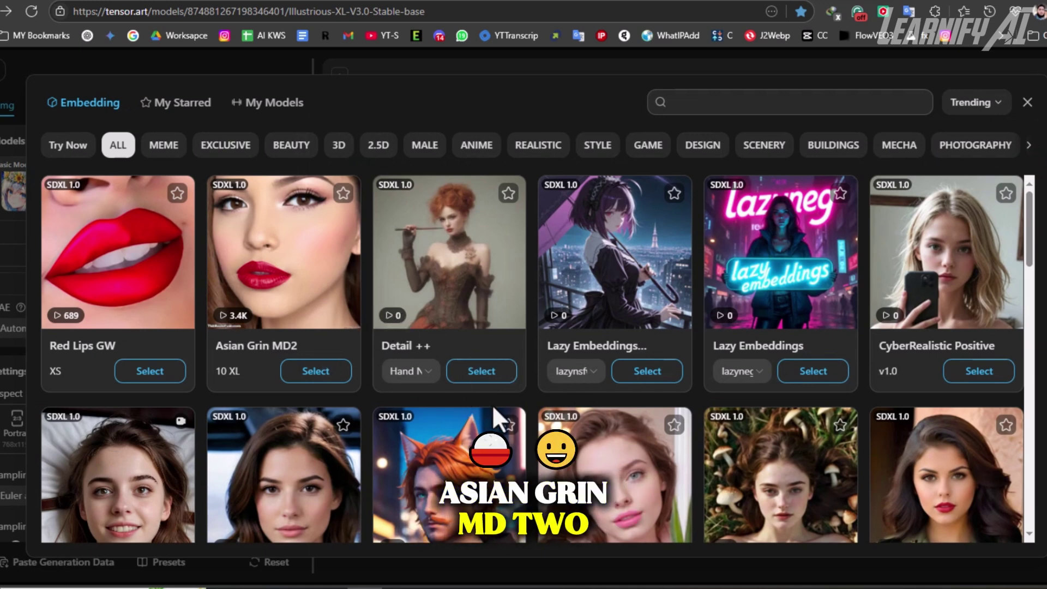
pyautogui.scroll(-2, 494, 406)
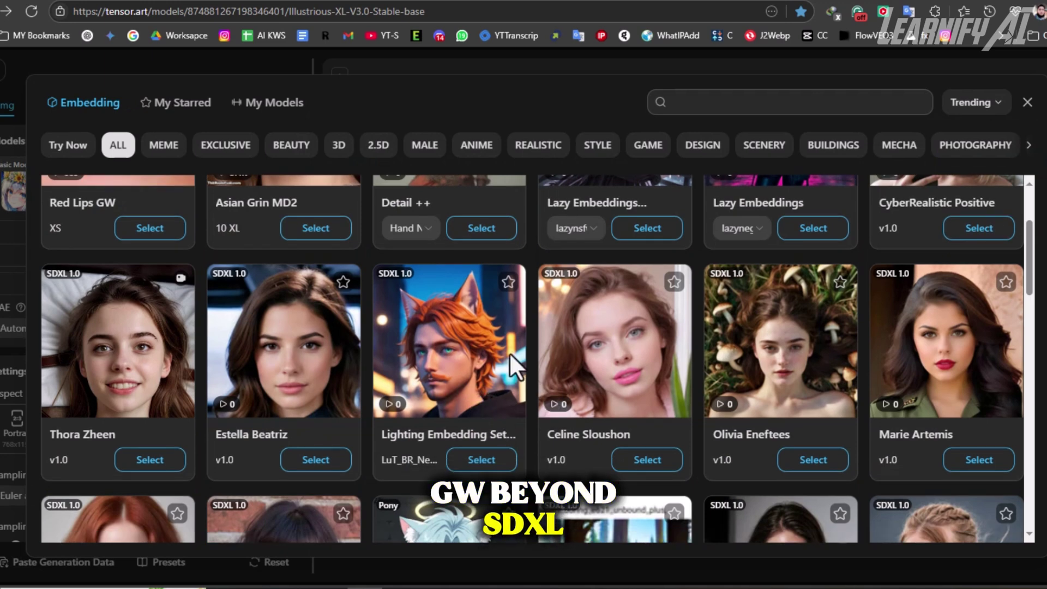
pyautogui.scroll(-2, 505, 369)
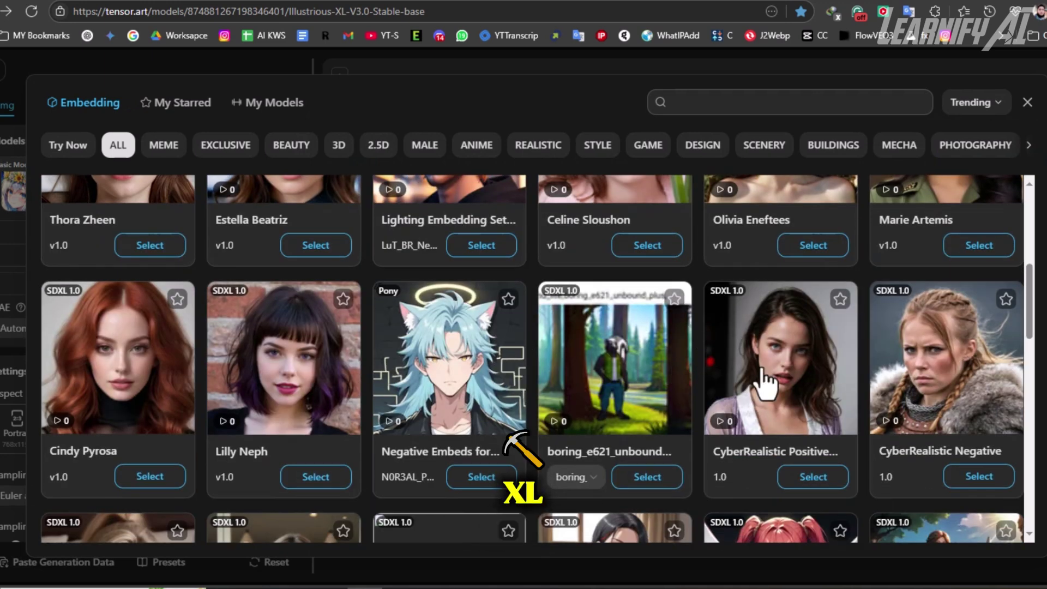
pyautogui.click(1025, 103)
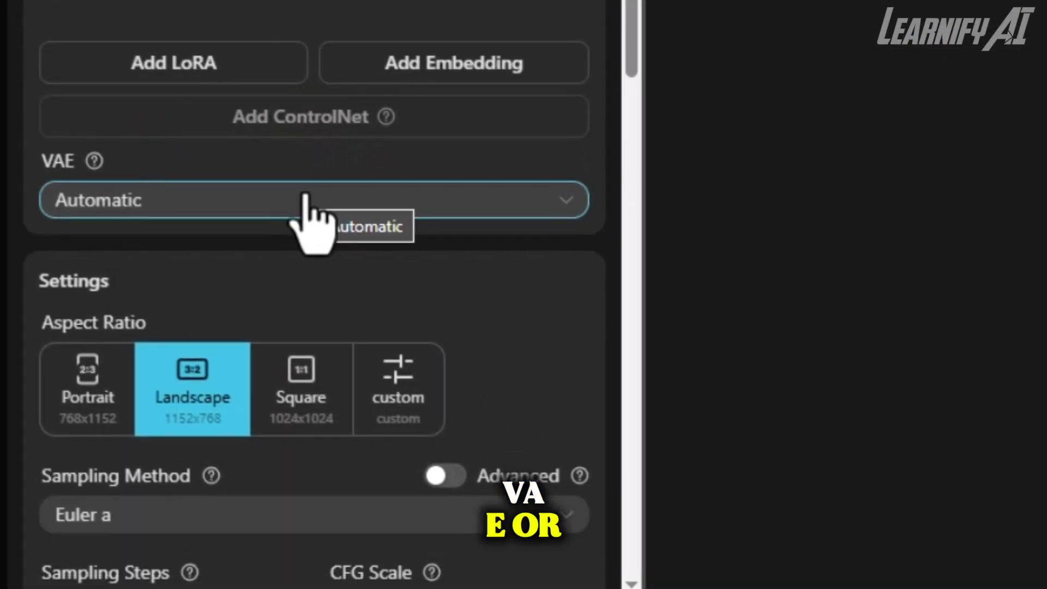
pyautogui.click(305, 196)
pyautogui.moveTo(94, 161)
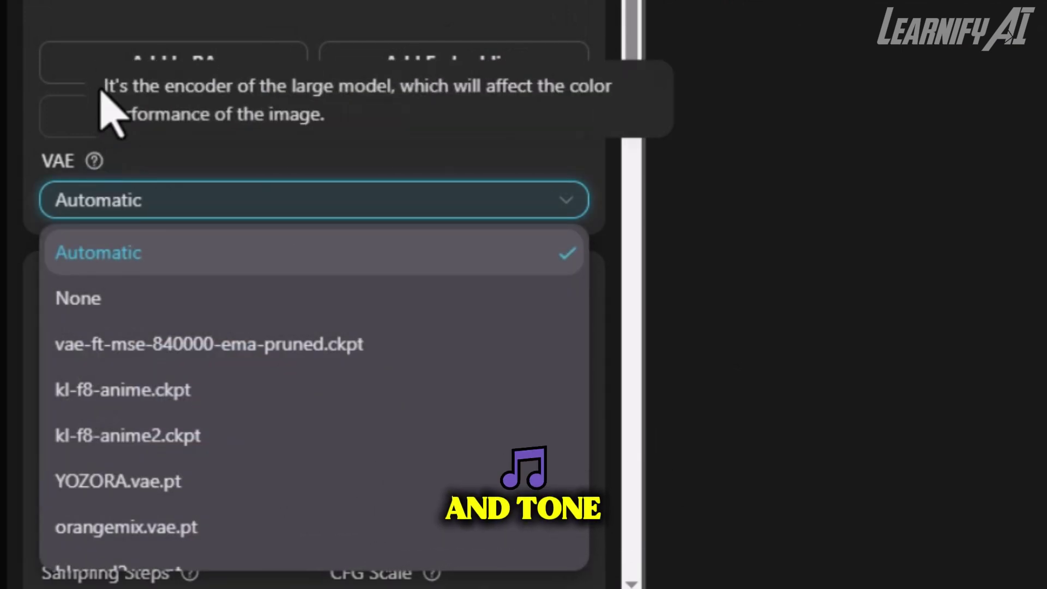
pyautogui.moveTo(103, 88); pyautogui.dragTo(402, 111)
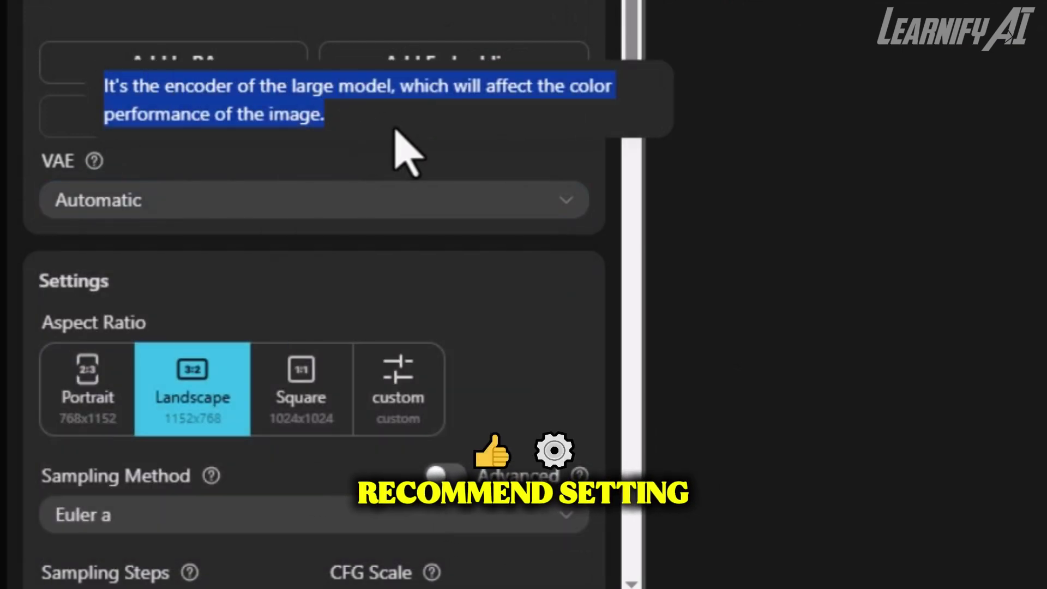
pyautogui.click(298, 209)
pyautogui.click(295, 248)
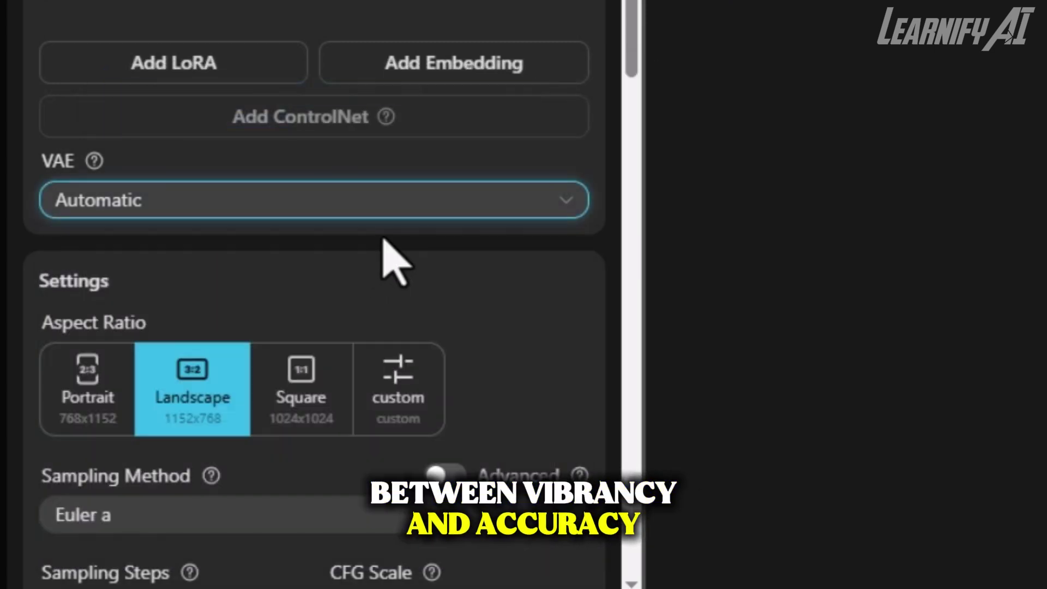
pyautogui.scroll(-5, 385, 245)
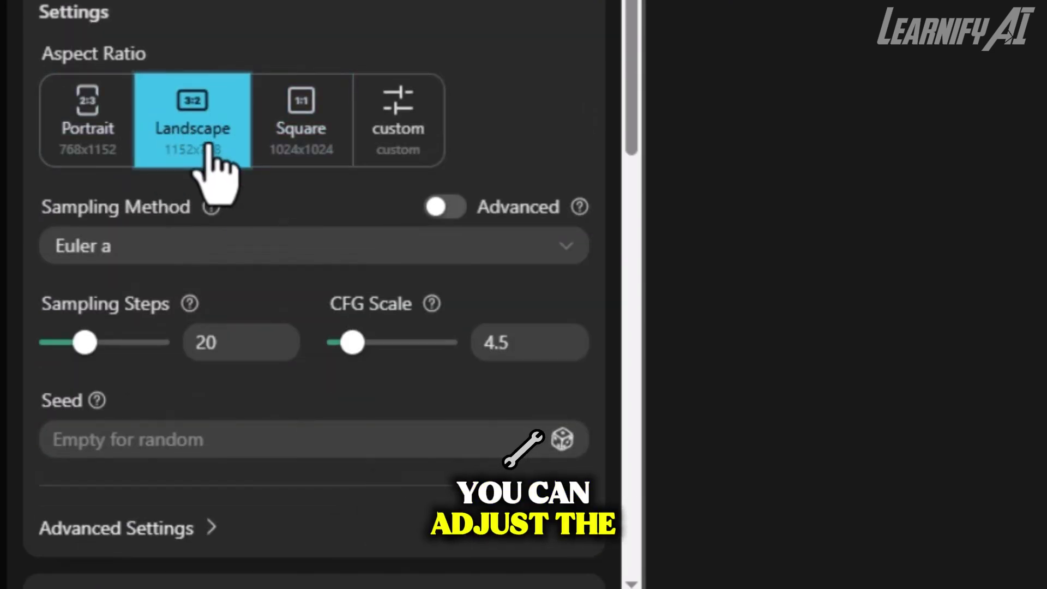
pyautogui.scroll(-3, 229, 240)
pyautogui.click(188, 171)
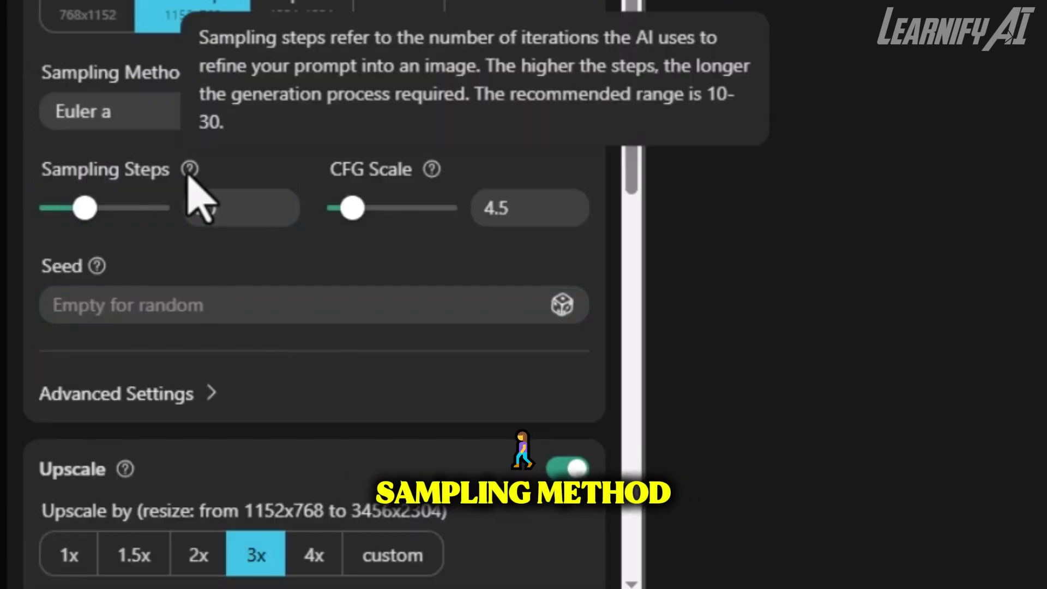
pyautogui.click(431, 168)
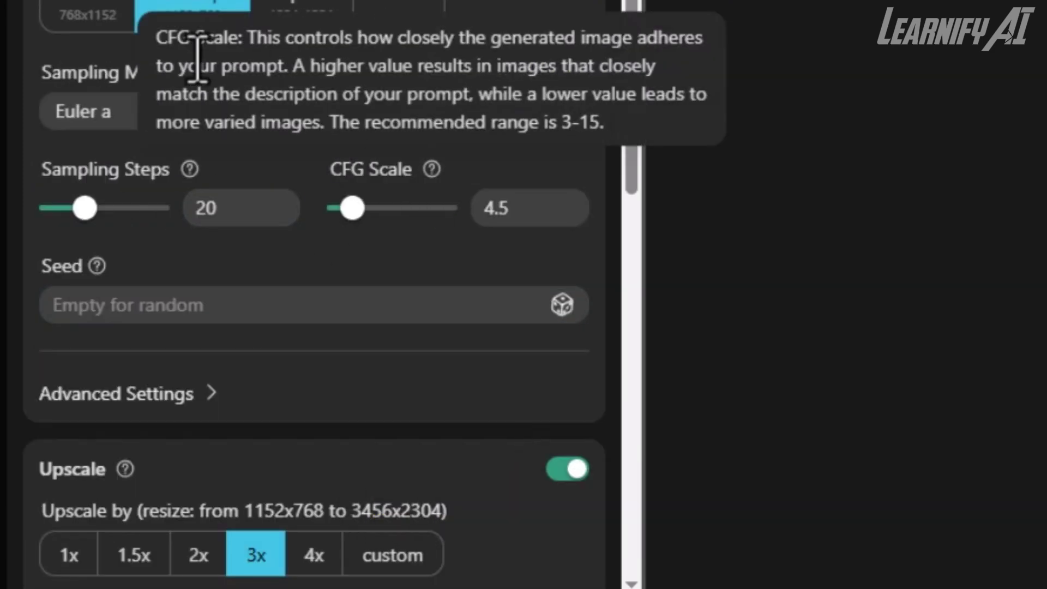
pyautogui.moveTo(160, 44); pyautogui.dragTo(625, 121)
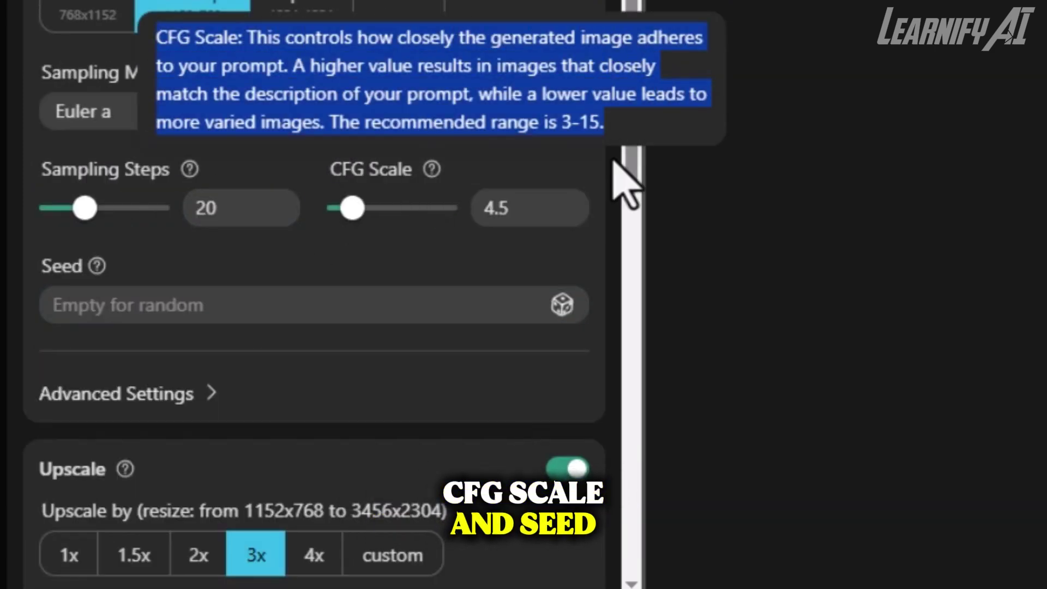
pyautogui.click(392, 294)
pyautogui.scroll(-2, 257, 320)
pyautogui.moveTo(100, 134)
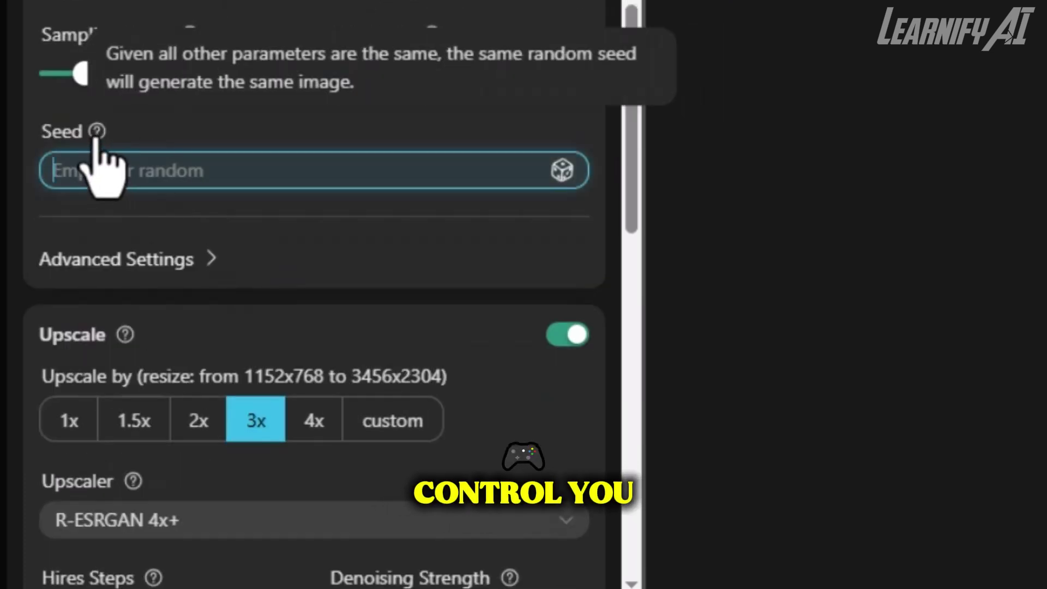
pyautogui.click(212, 259)
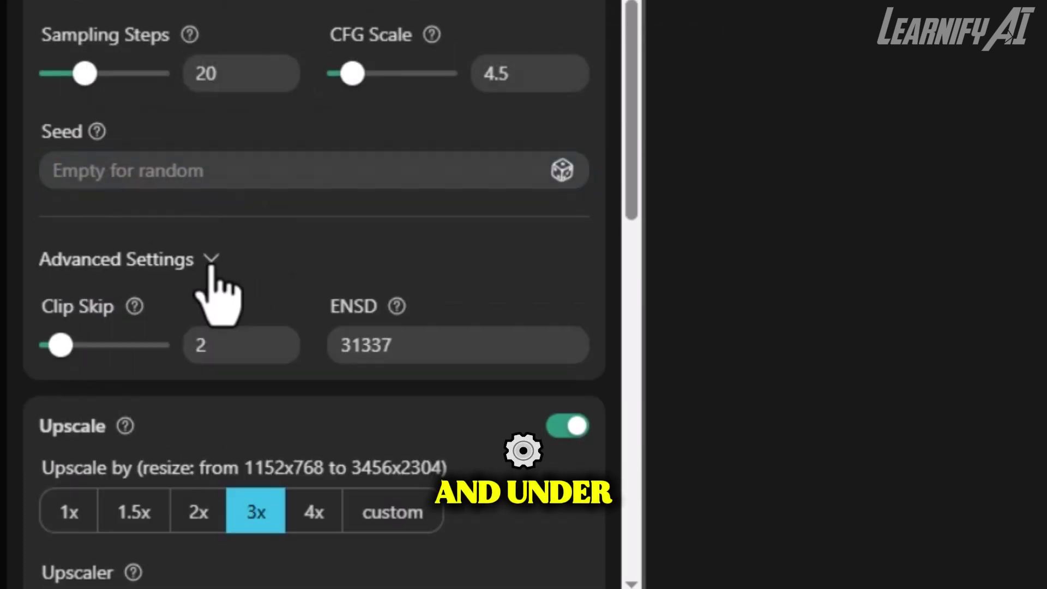
pyautogui.moveTo(132, 315)
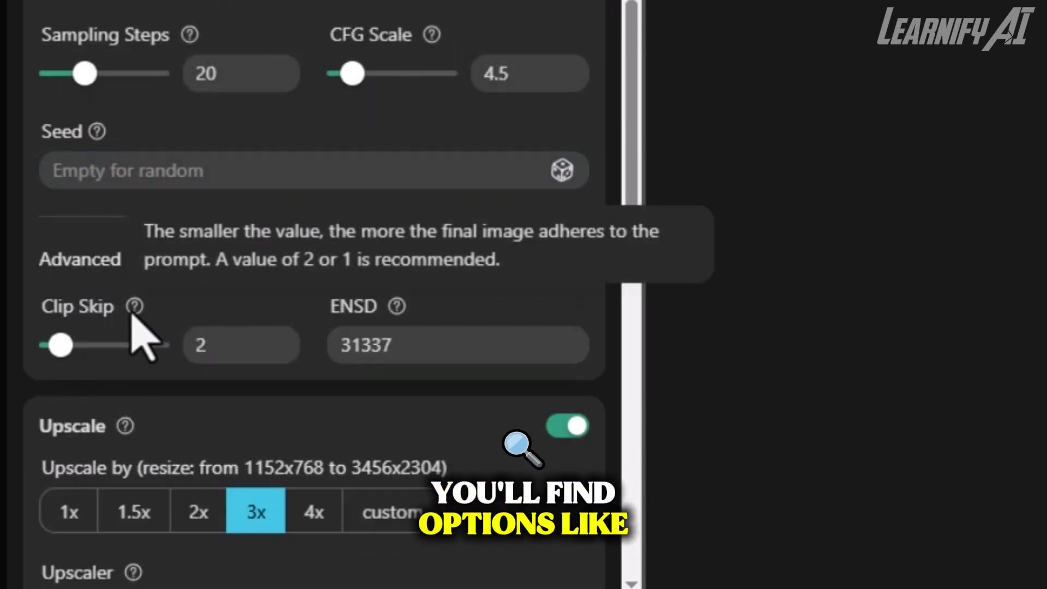
pyautogui.moveTo(397, 309)
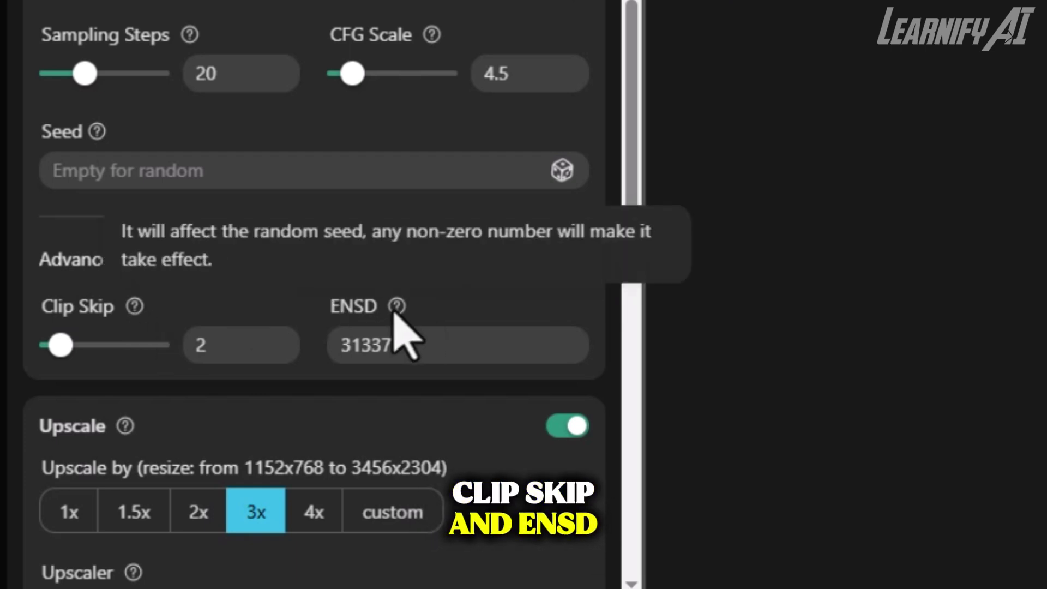
pyautogui.moveTo(120, 235); pyautogui.dragTo(282, 260)
pyautogui.scroll(-5, 261, 306)
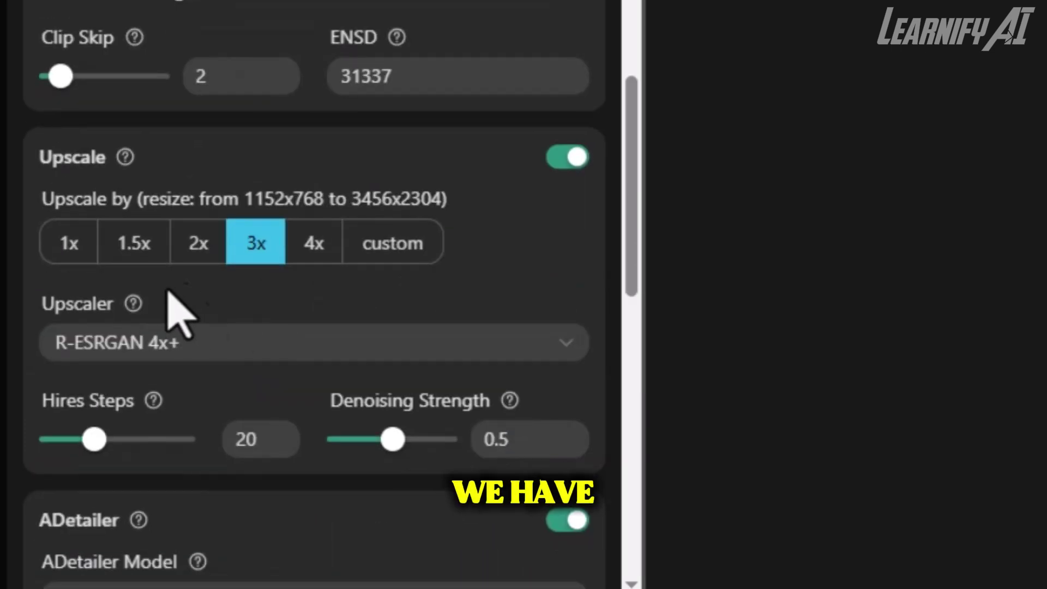
pyautogui.click(197, 246)
pyautogui.click(252, 256)
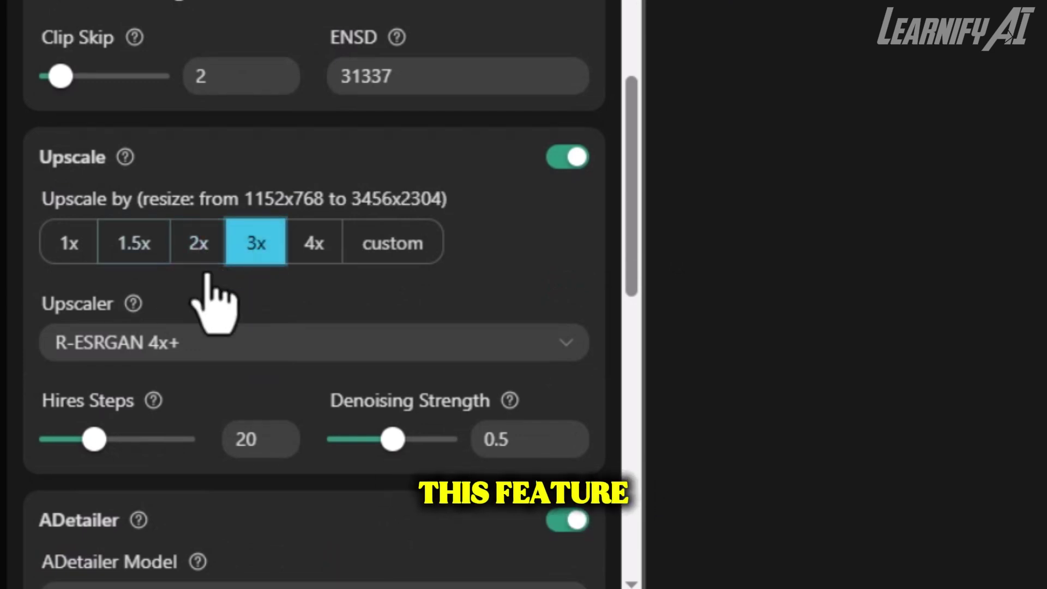
pyautogui.scroll(-1, 226, 289)
pyautogui.scroll(-2, 229, 273)
pyautogui.click(234, 215)
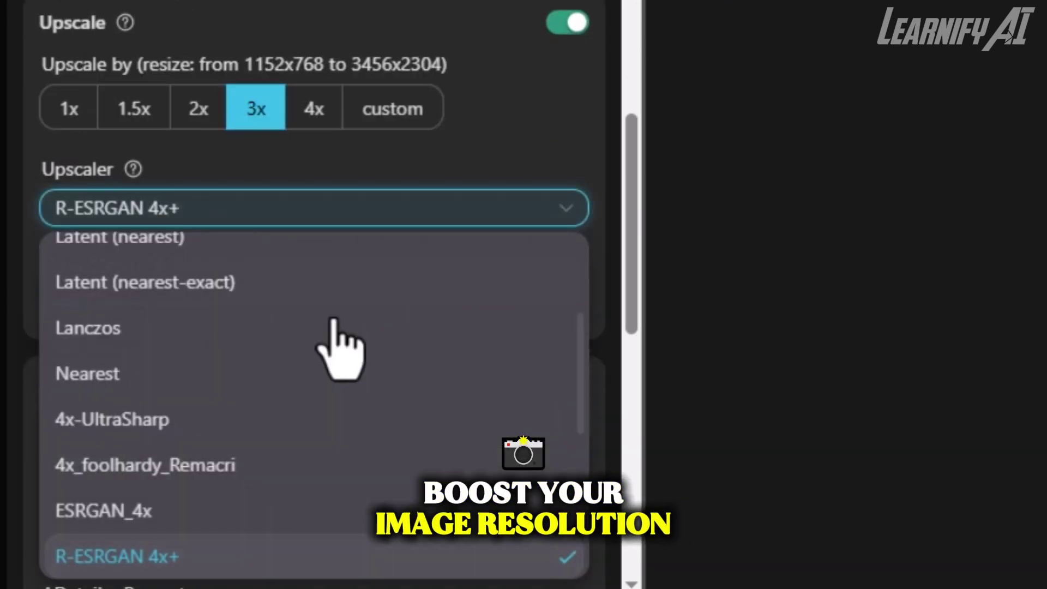
pyautogui.scroll(5, 357, 545)
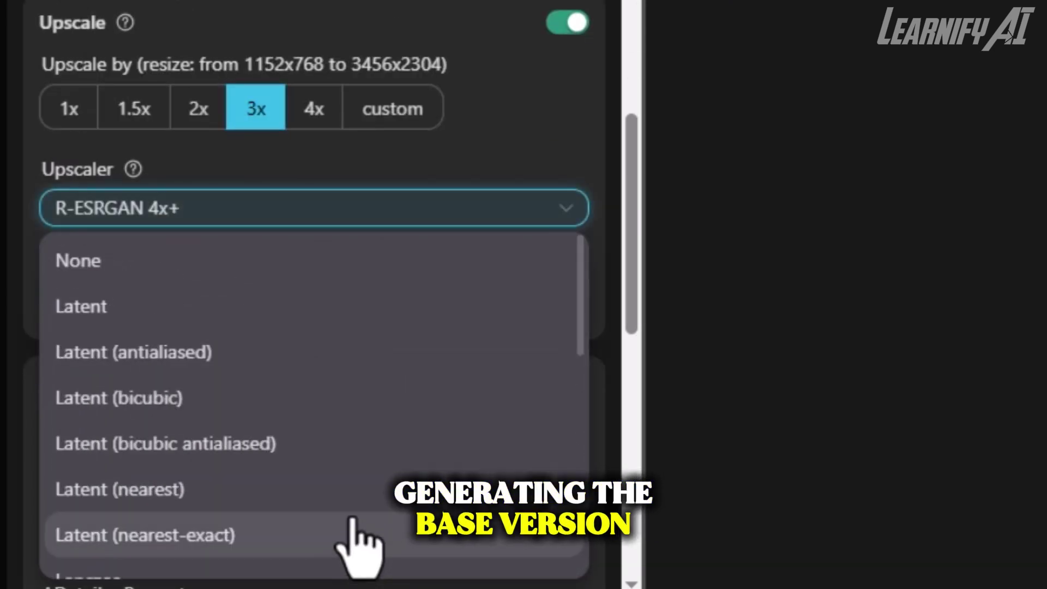
pyautogui.scroll(-10, 358, 545)
pyautogui.scroll(8, 362, 542)
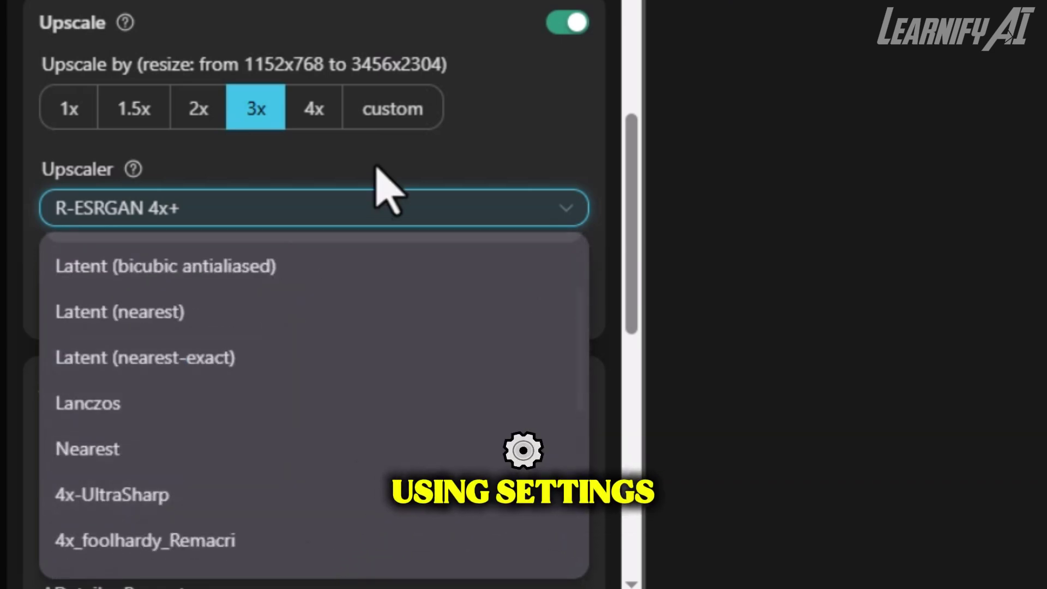
pyautogui.click(264, 200)
pyautogui.moveTo(155, 268)
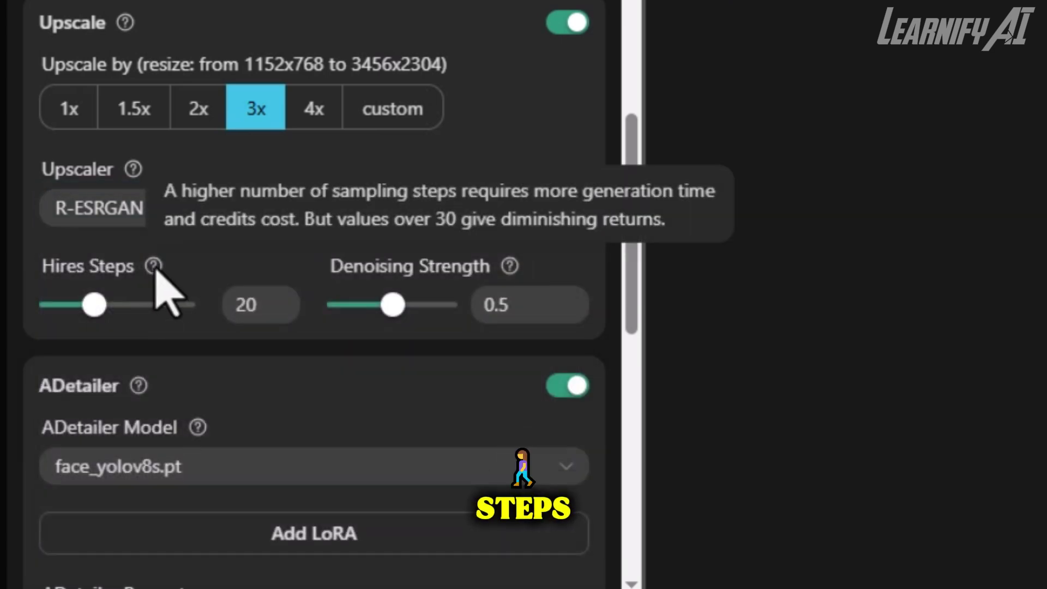
pyautogui.moveTo(509, 267)
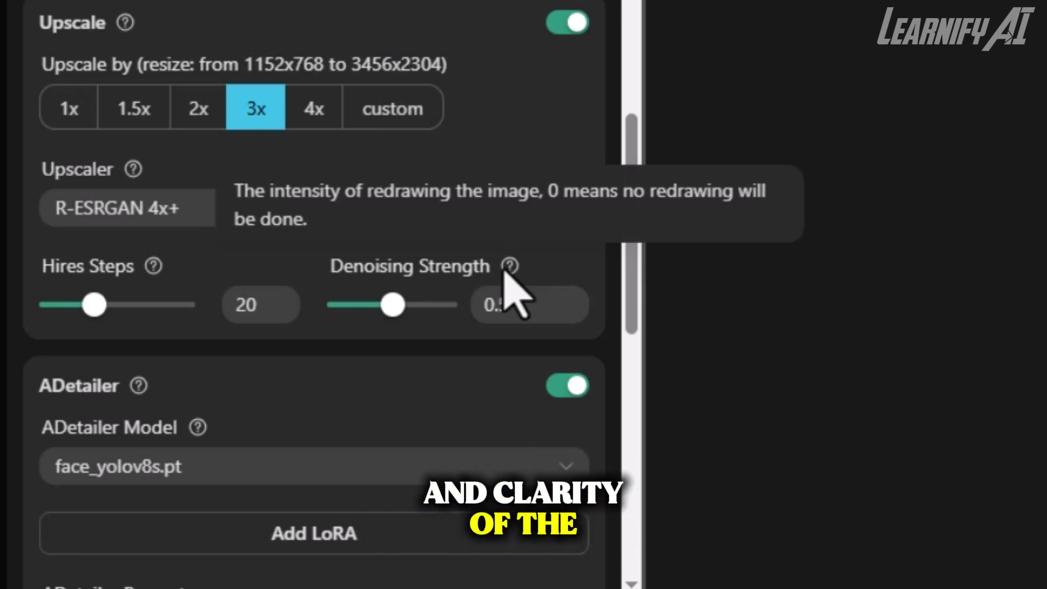
pyautogui.scroll(-7, 338, 371)
pyautogui.moveTo(136, 148)
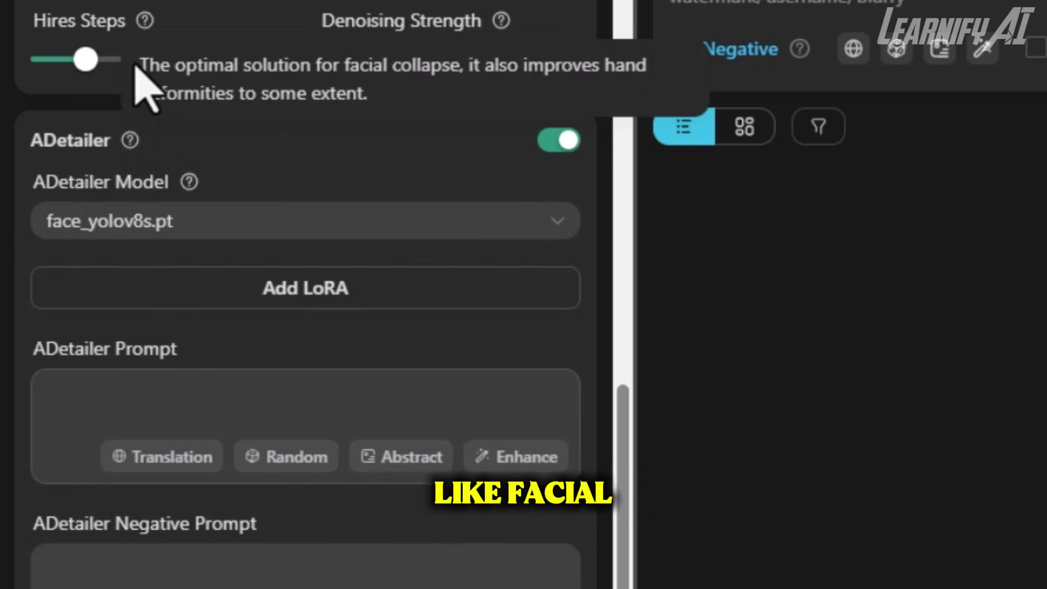
pyautogui.moveTo(141, 64); pyautogui.dragTo(410, 93)
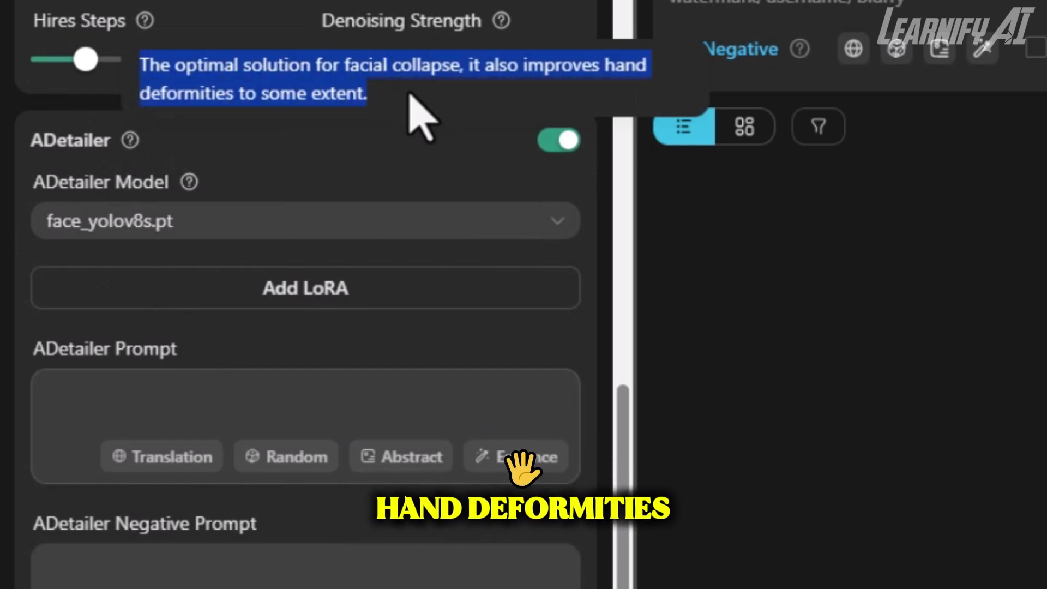
pyautogui.click(189, 235)
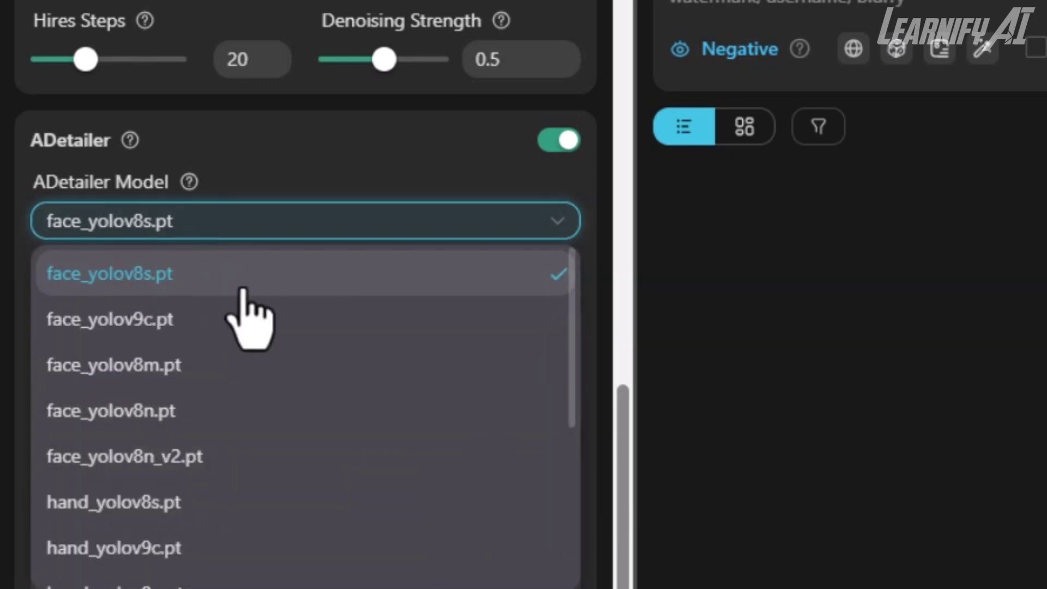
pyautogui.click(302, 183)
pyautogui.moveTo(185, 185)
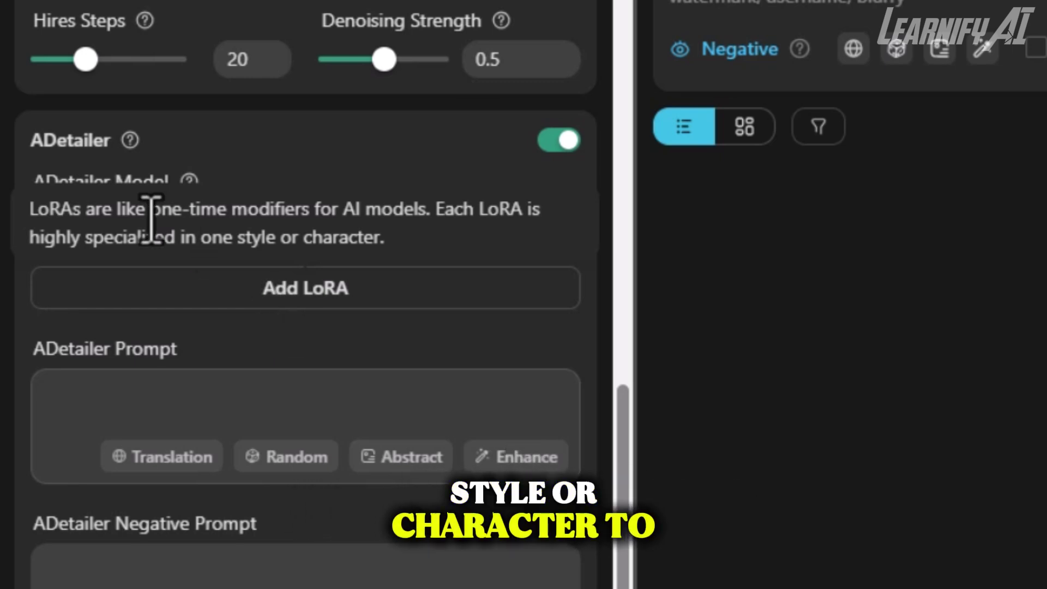
pyautogui.moveTo(33, 206); pyautogui.dragTo(444, 251)
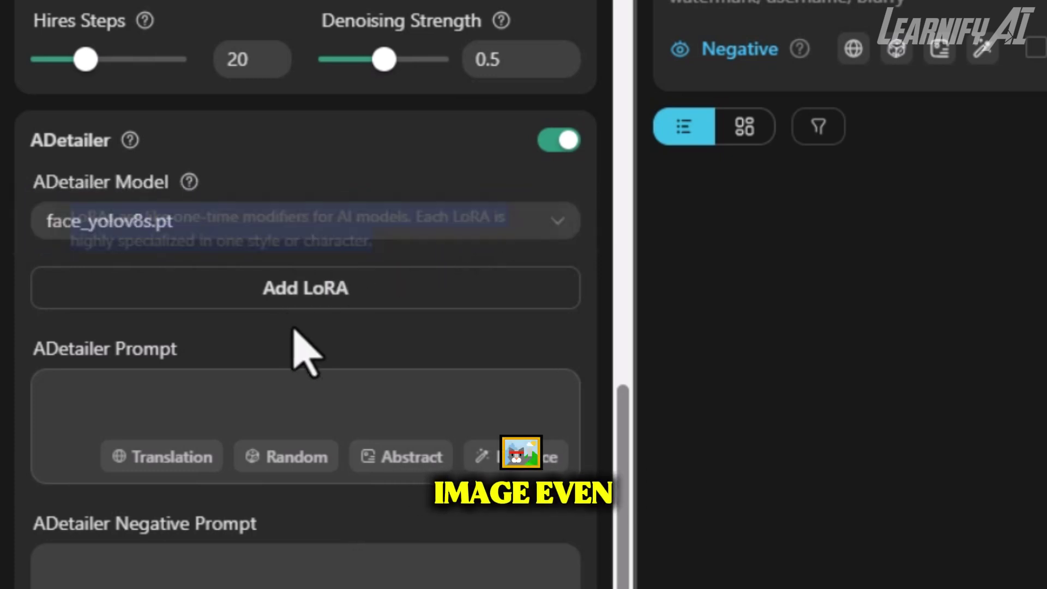
# Step: Go through the ADetailer prompt and negative prompt fields and switch ADetailer off
pyautogui.click(138, 352)
pyautogui.scroll(-2, 152, 312)
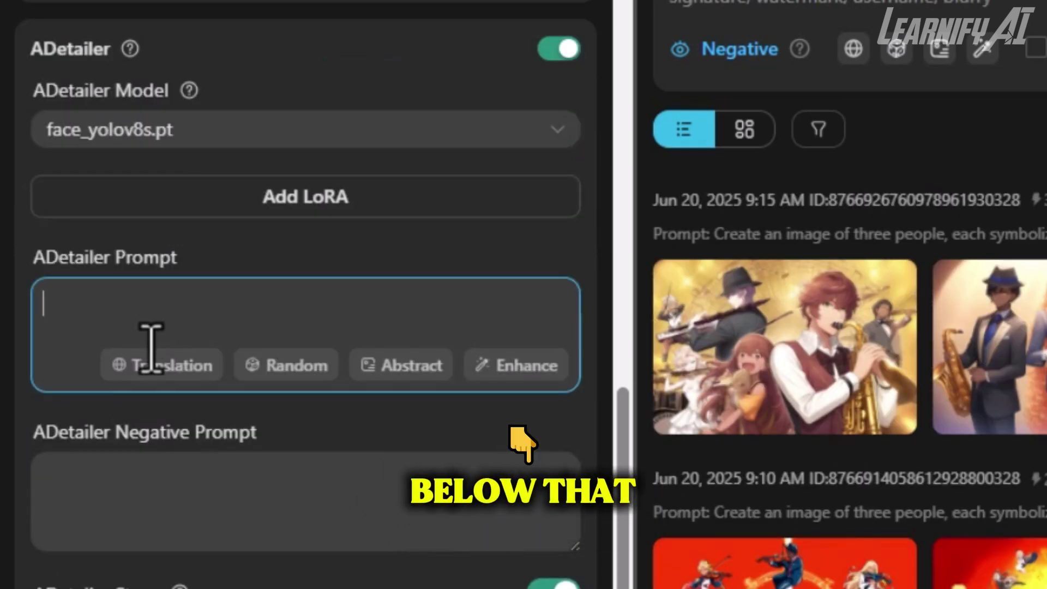
pyautogui.click(327, 502)
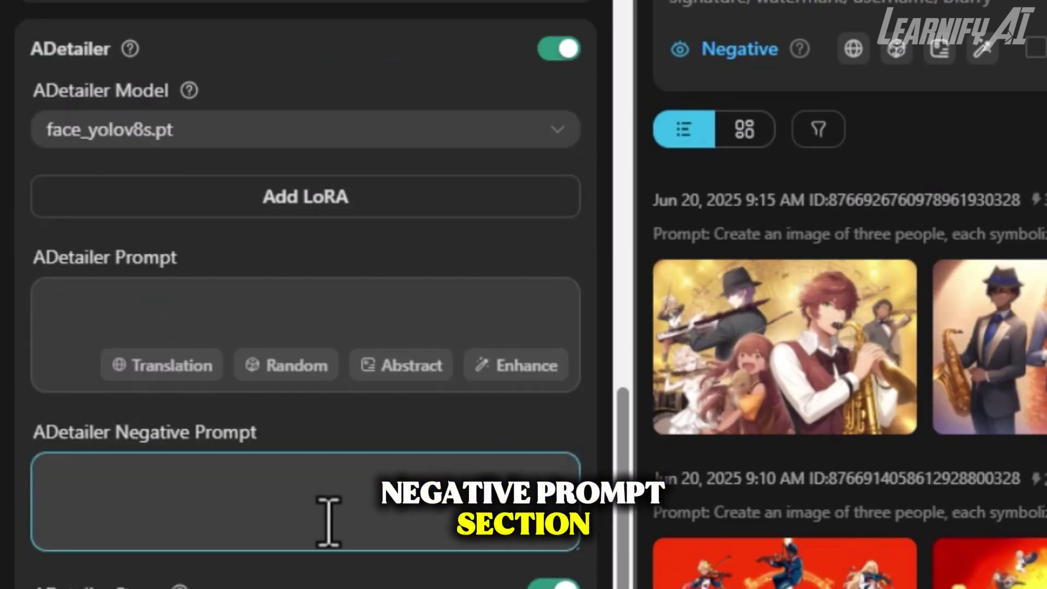
pyautogui.scroll(-5, 327, 520)
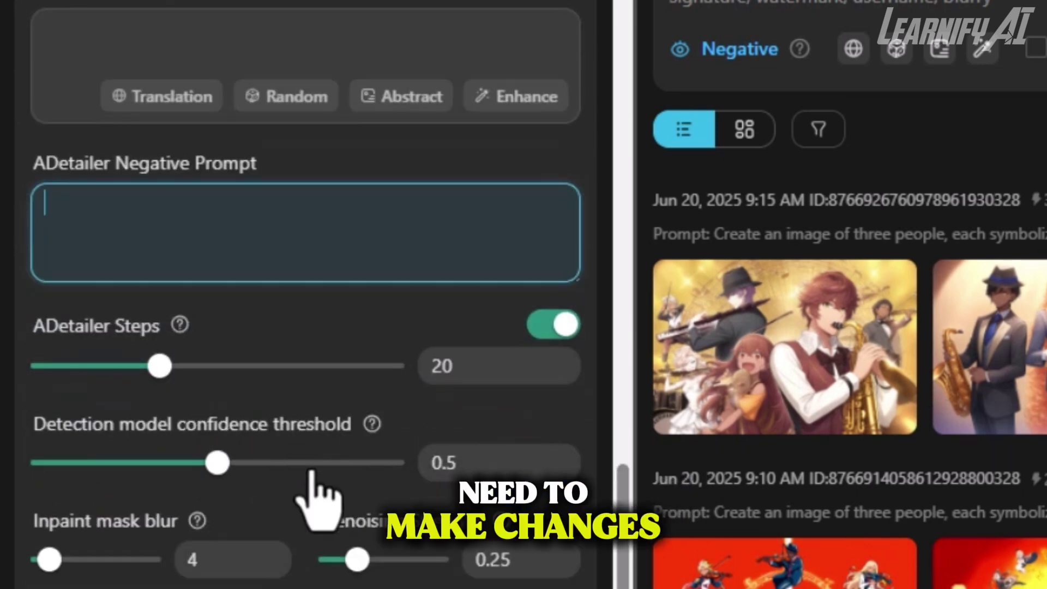
pyautogui.scroll(-4, 308, 493)
# Step: Turn Layer Diffusion off and toggle the negative prompt off and back on
pyautogui.moveTo(170, 319)
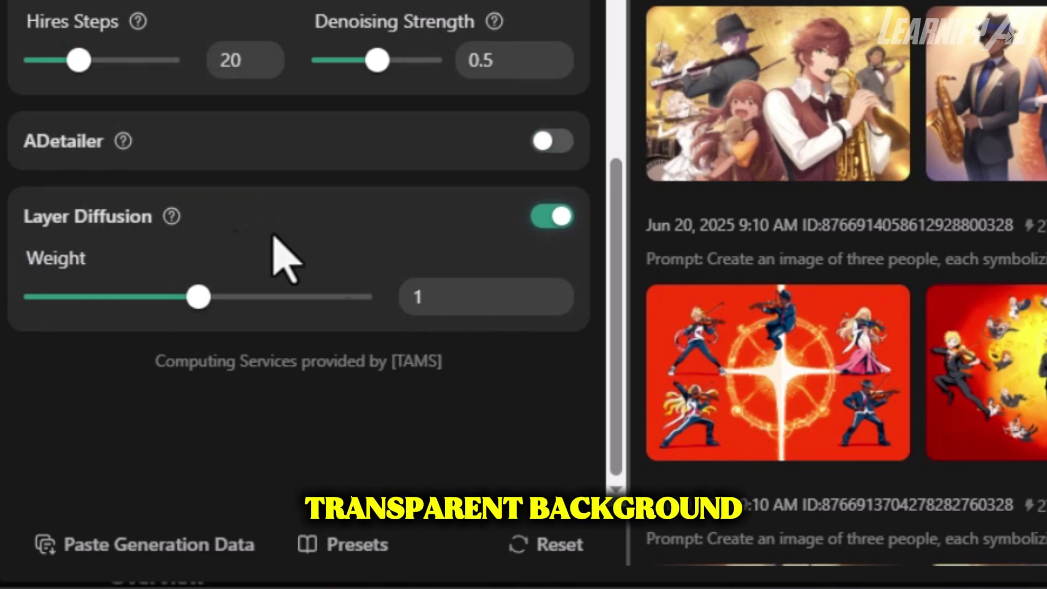
pyautogui.moveTo(173, 220)
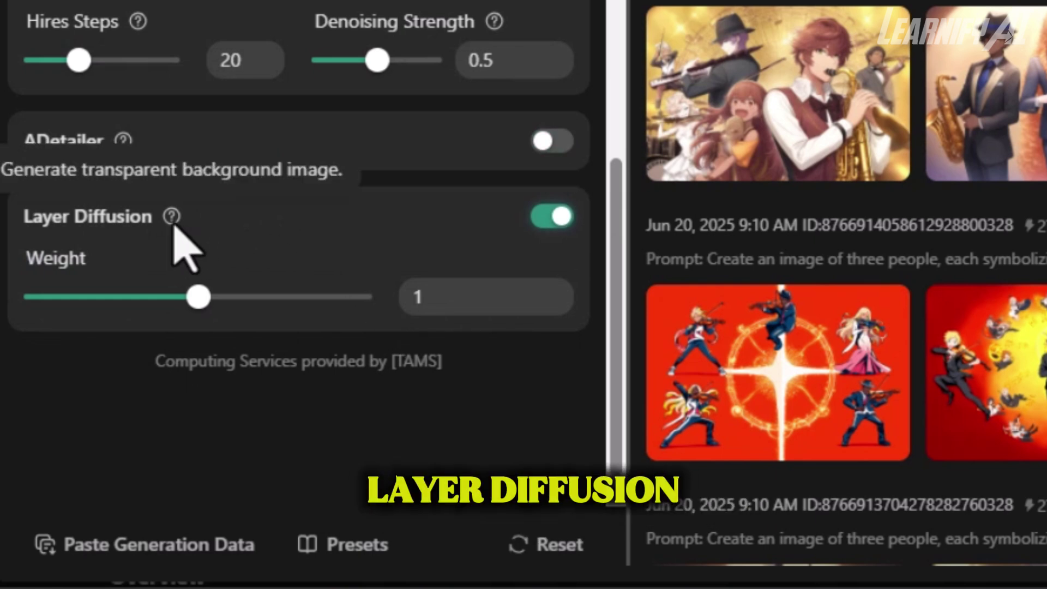
pyautogui.click(552, 217)
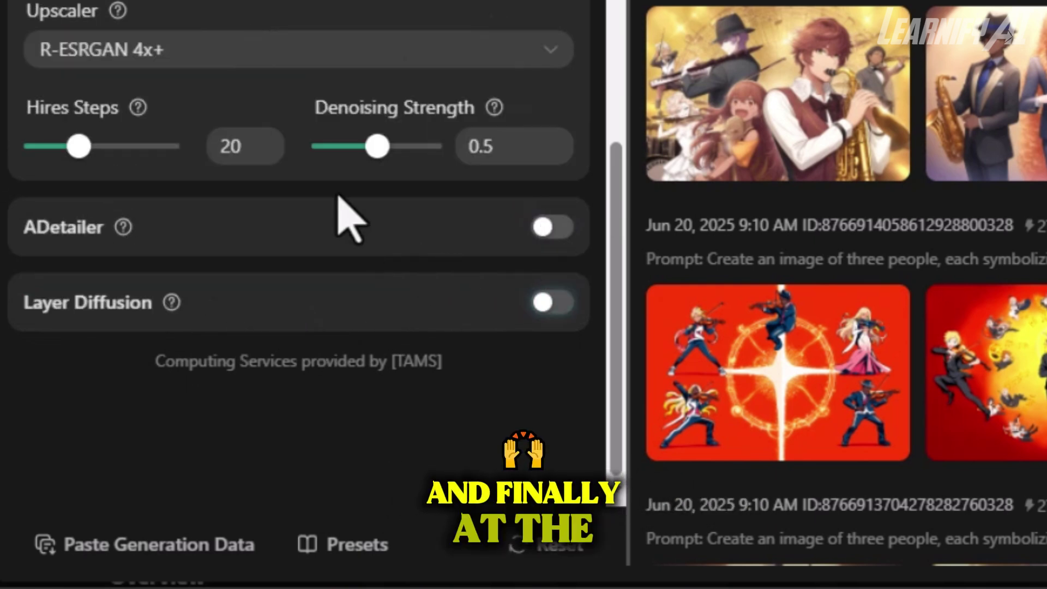
pyautogui.scroll(10, 338, 145)
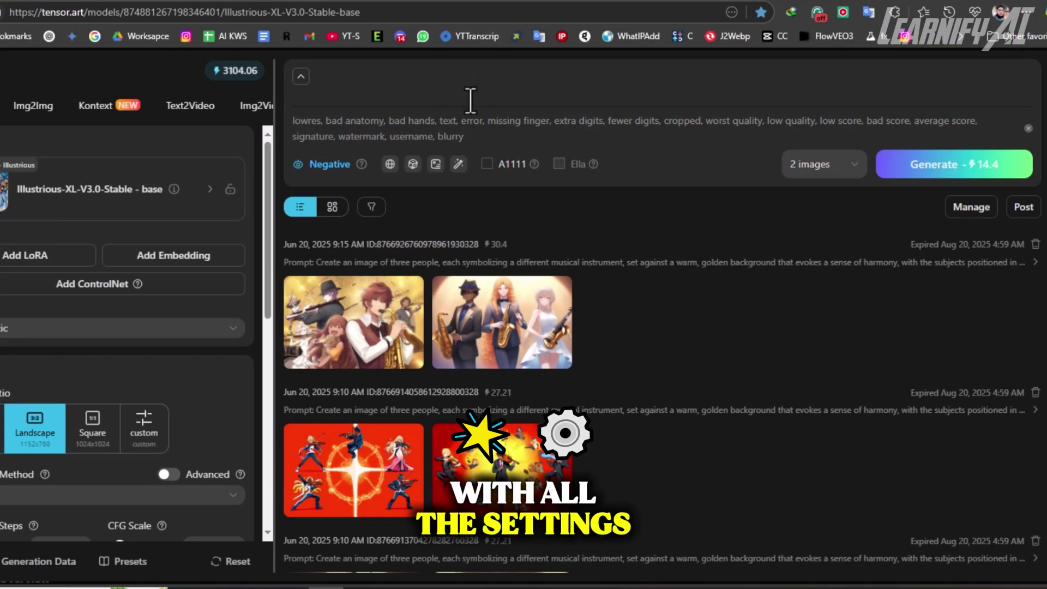
pyautogui.click(329, 165)
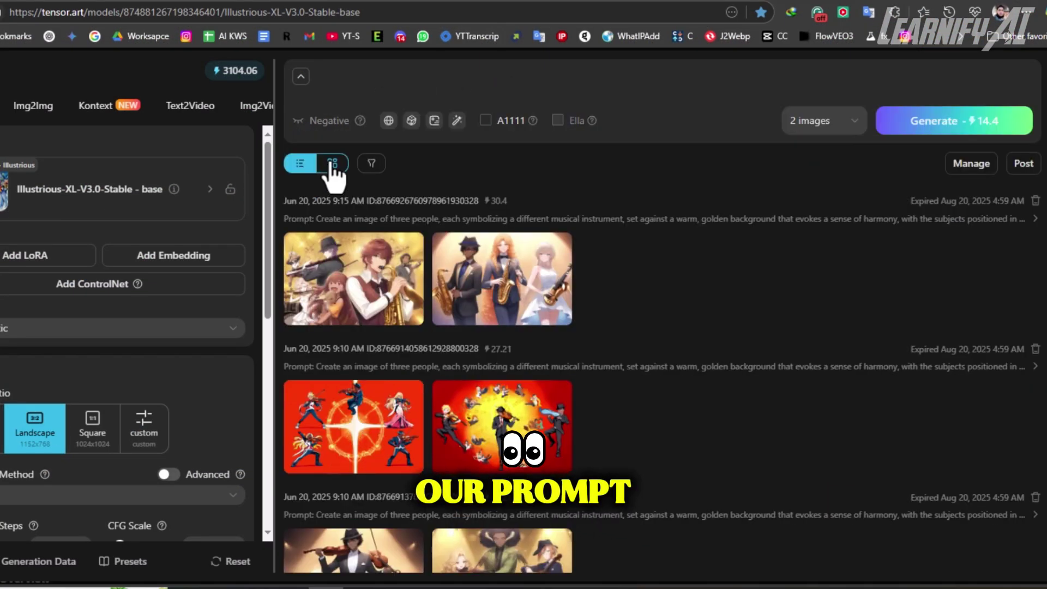
pyautogui.click(330, 120)
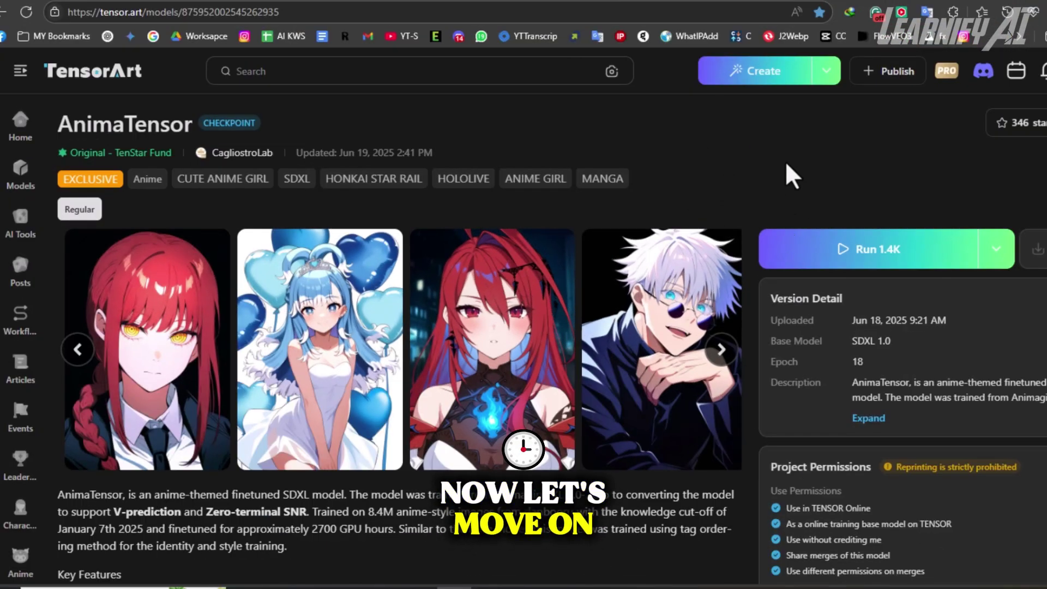
# Step: Open the Run options into Text2Img, expand Advanced Settings and check the ENSD value
pyautogui.click(889, 250)
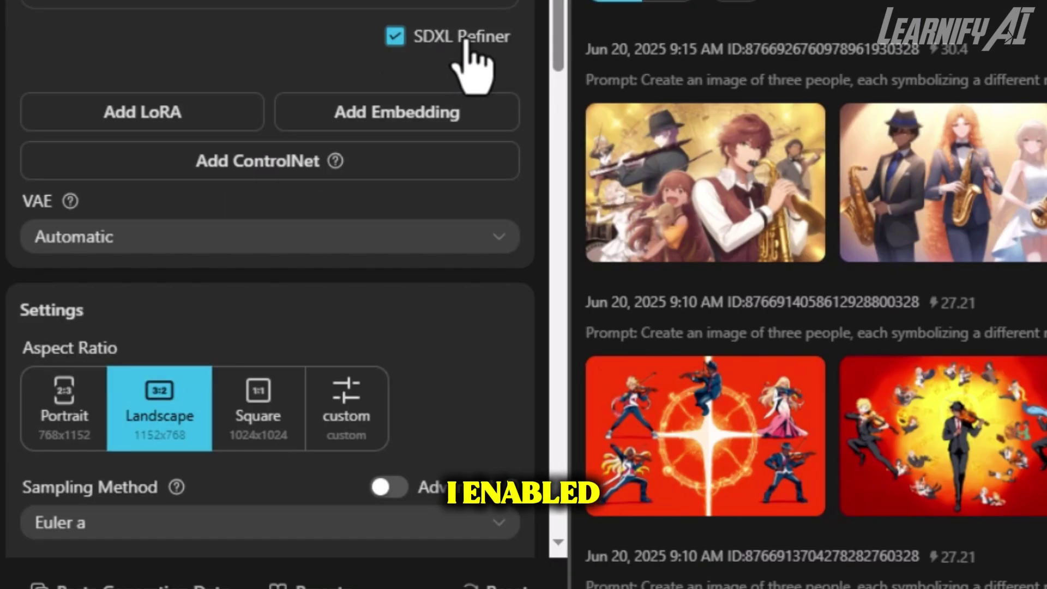
pyautogui.scroll(-8, 299, 259)
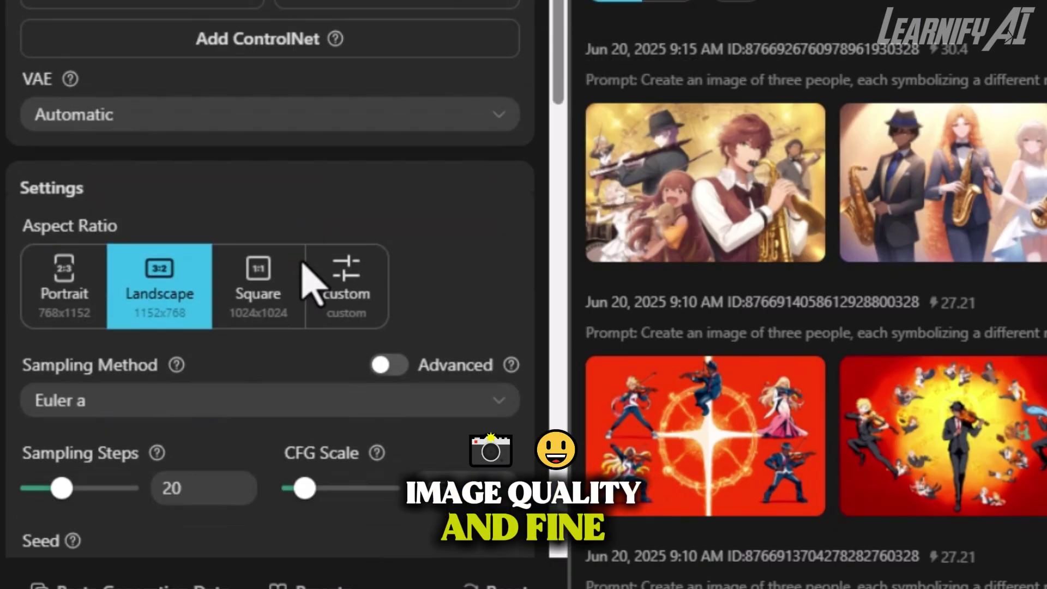
pyautogui.scroll(-10, 305, 272)
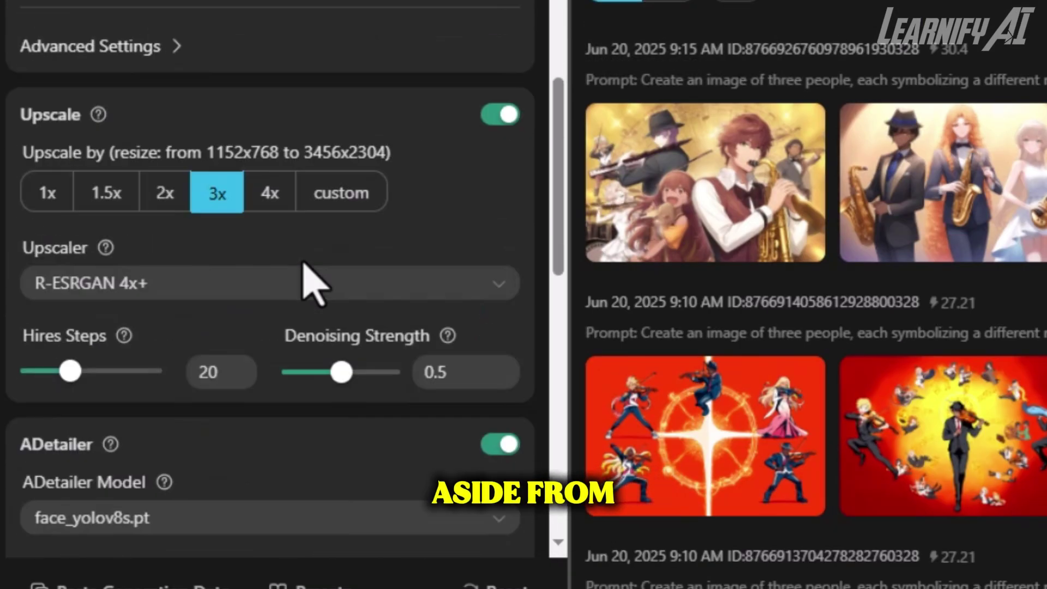
pyautogui.scroll(15, 303, 267)
pyautogui.scroll(-5, 305, 260)
pyautogui.click(155, 174)
pyautogui.click(300, 246)
pyautogui.scroll(5, 252, 115)
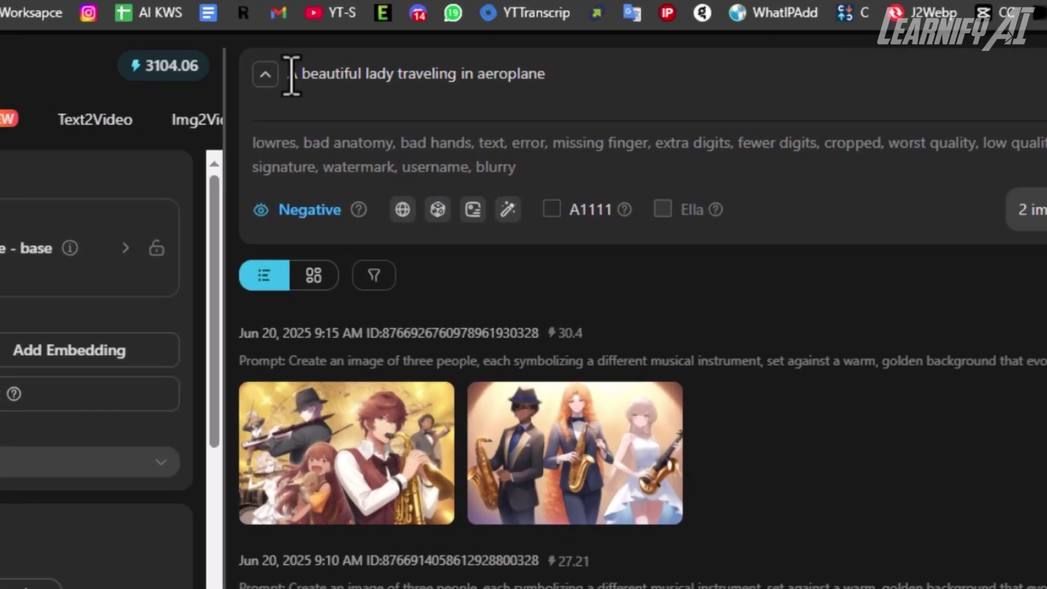
# Step: Select the 'A beautiful lady traveling in aeroplane' prompt and keep the output at 2 images
pyautogui.moveTo(463, 60); pyautogui.dragTo(721, 68)
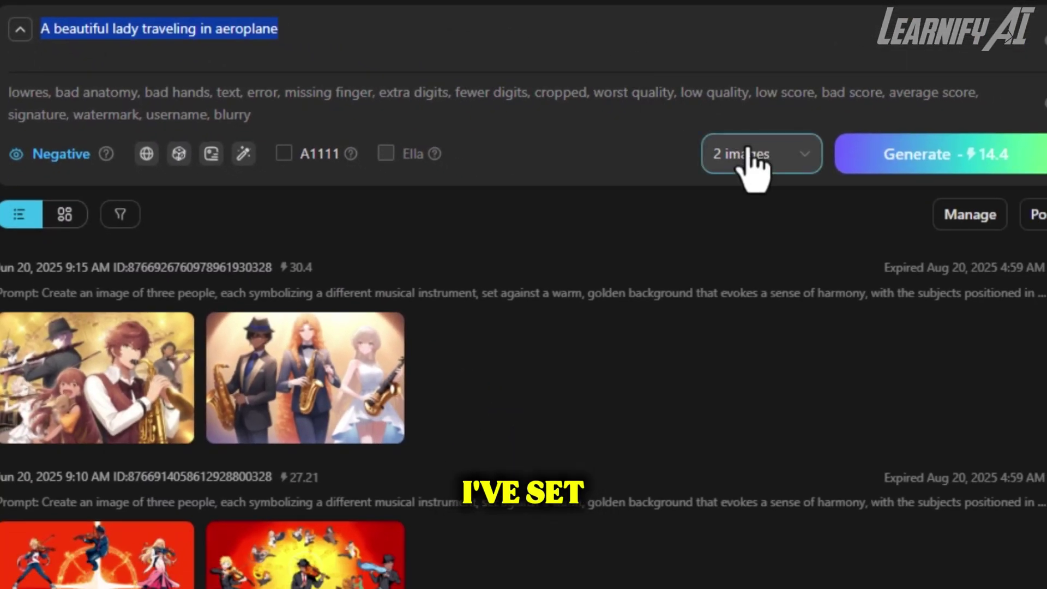
pyautogui.click(748, 155)
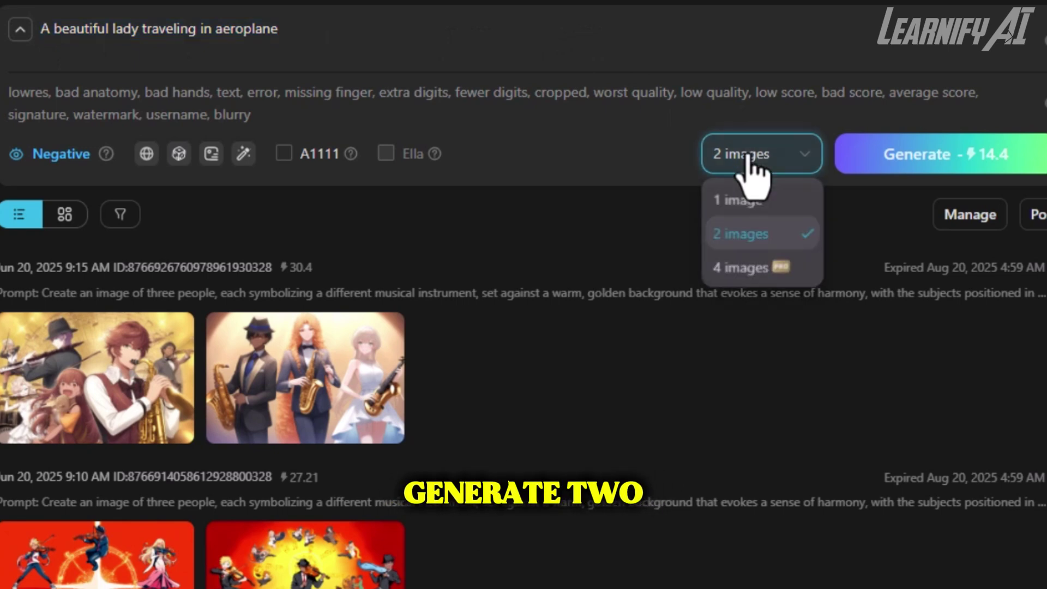
pyautogui.click(742, 236)
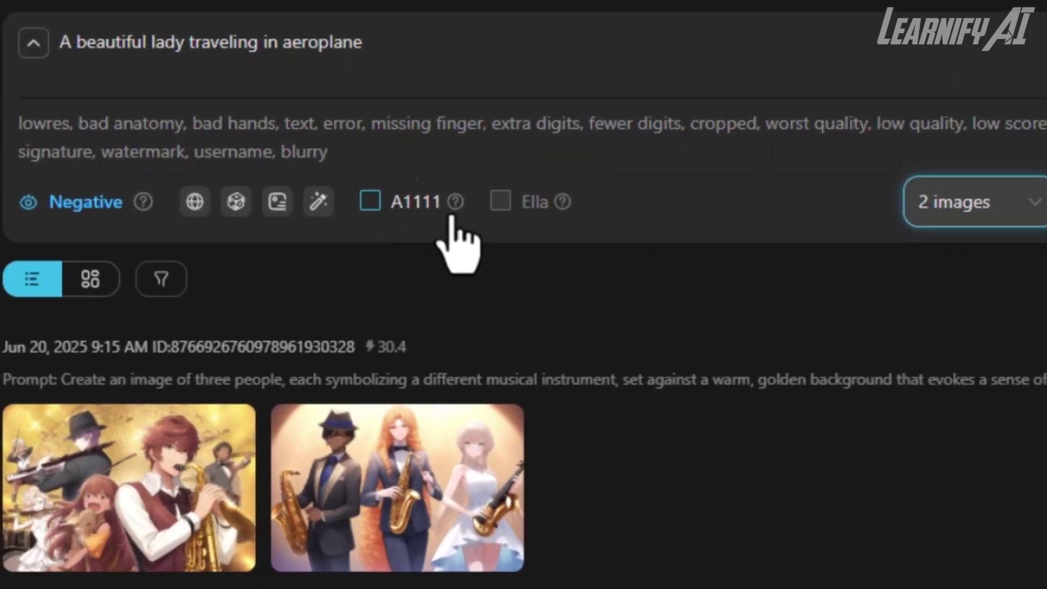
pyautogui.moveTo(351, 155)
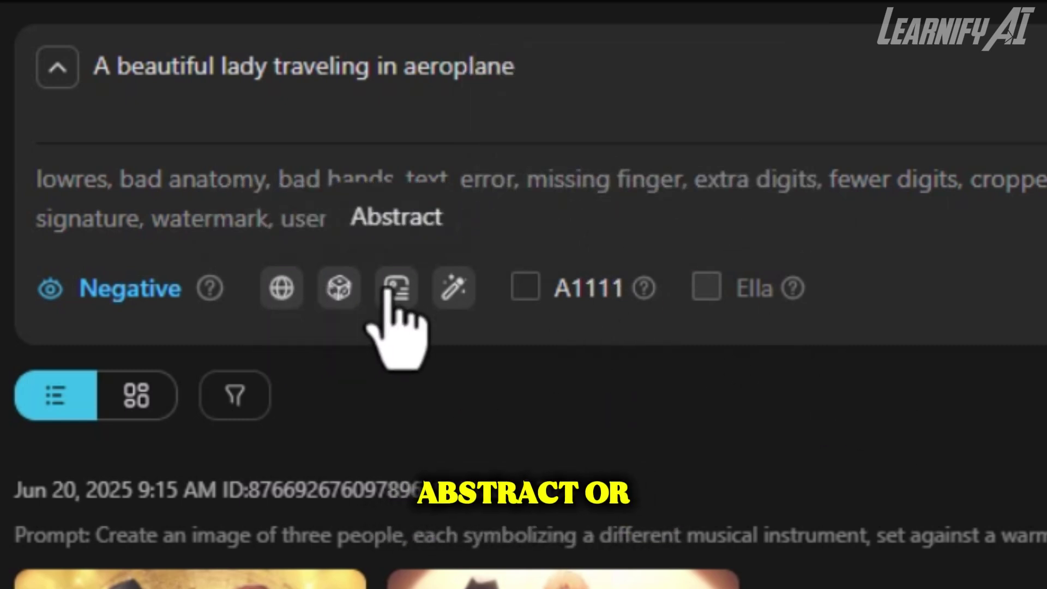
# Step: Enhance the aeroplane prompt into the airplane-cabin description and generate two Illustrious images
pyautogui.click(452, 295)
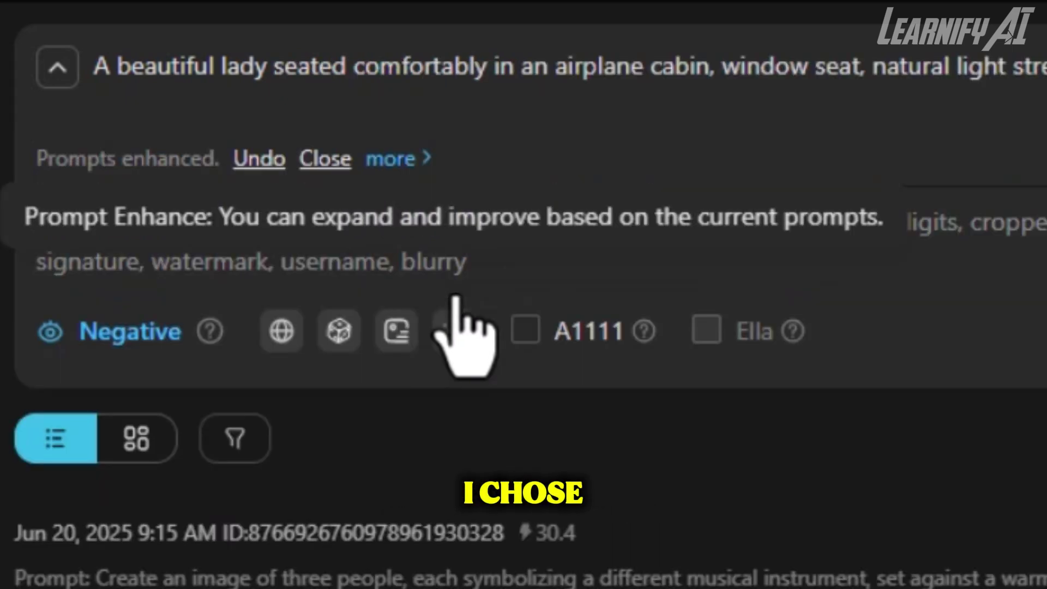
pyautogui.moveTo(42, 30); pyautogui.dragTo(903, 60)
pyautogui.click(436, 133)
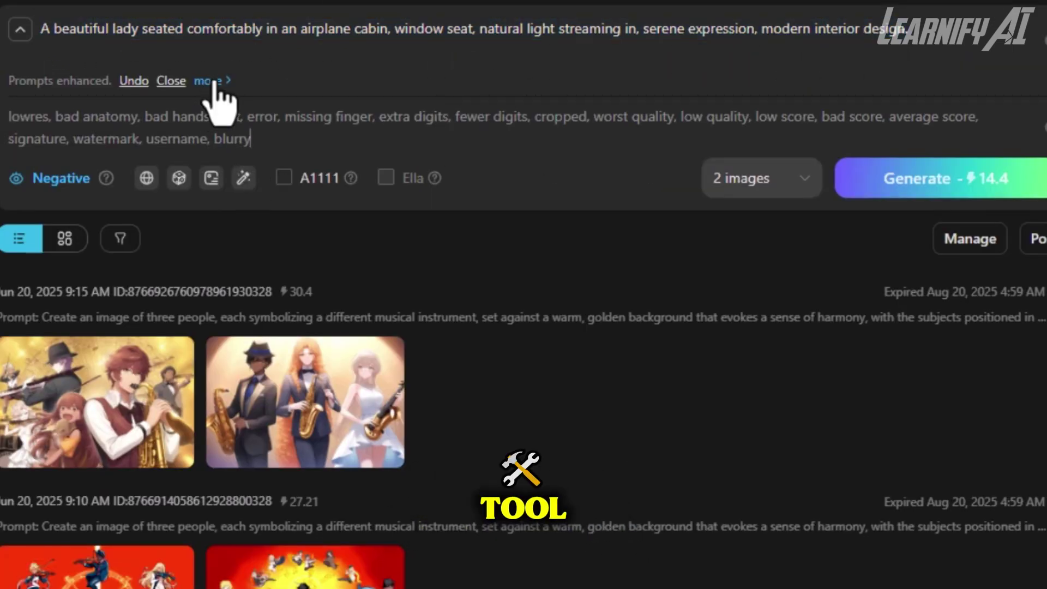
pyautogui.click(214, 82)
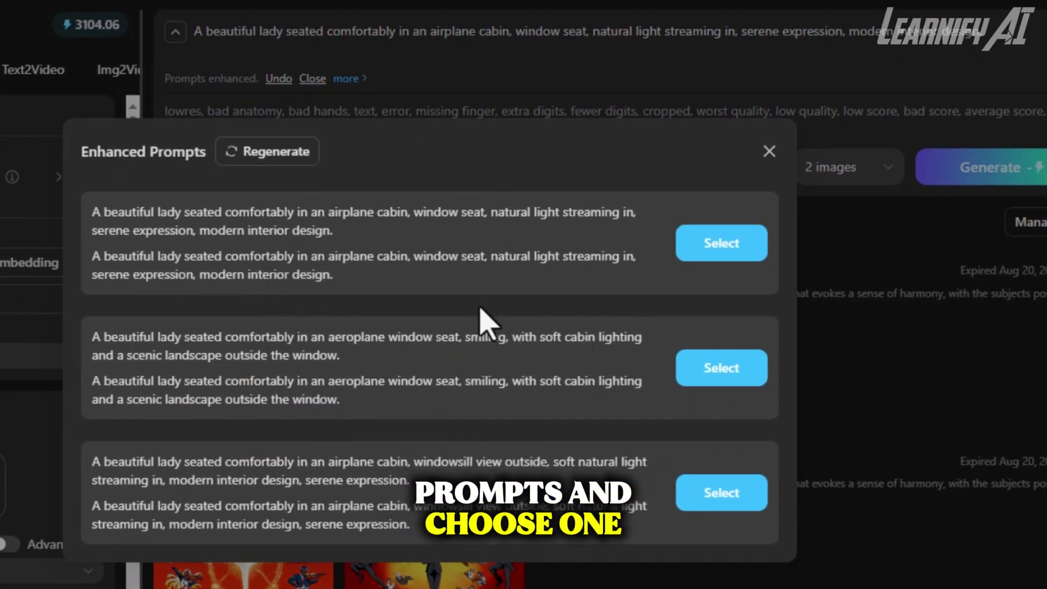
pyautogui.click(721, 242)
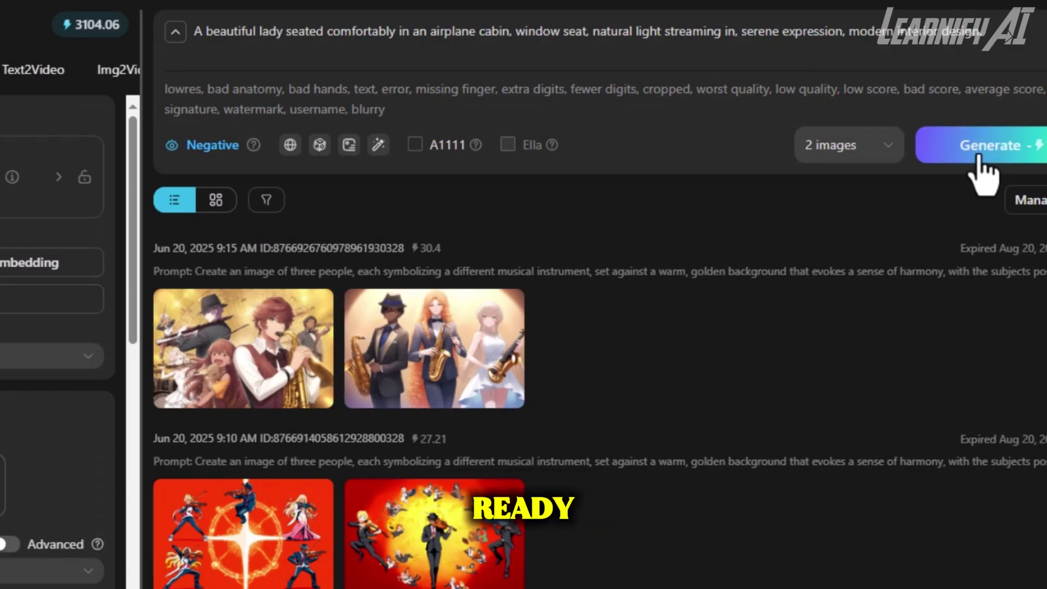
pyautogui.click(975, 157)
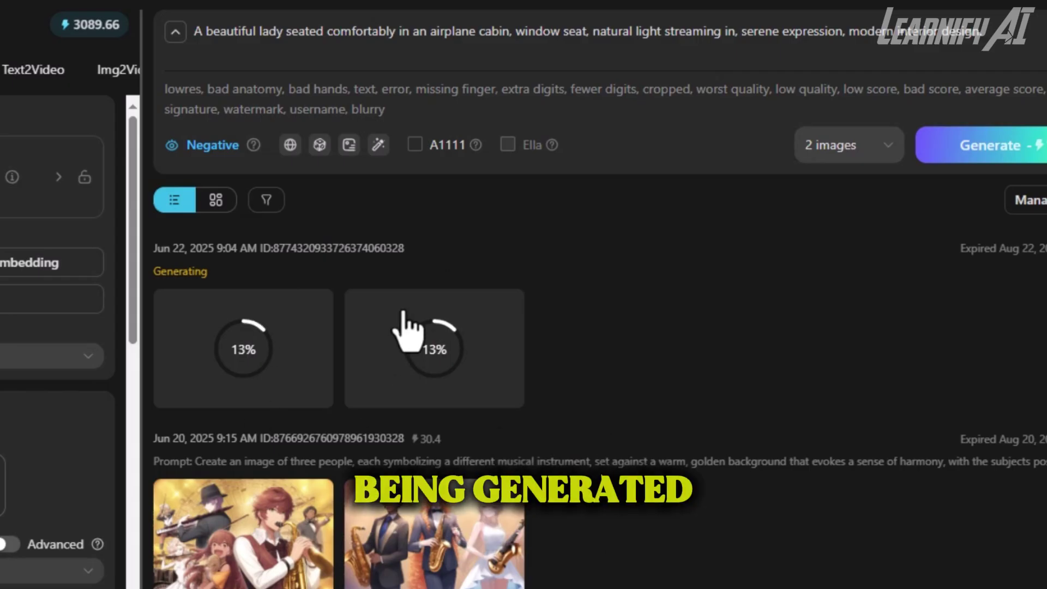
# Step: Copy the enhanced cabin prompt and paste it into AnimaTensor's prompt box
pyautogui.moveTo(195, 36); pyautogui.dragTo(984, 32)
pyautogui.rightClick(960, 31)
pyautogui.click(839, 138)
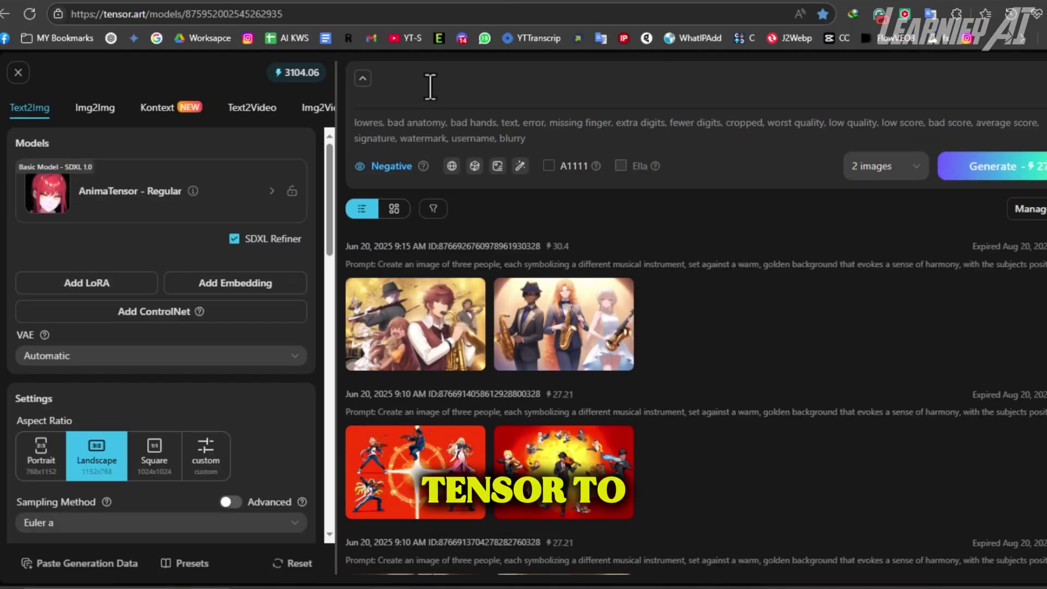
pyautogui.click(430, 88)
pyautogui.hotkey('ctrl', 'v')
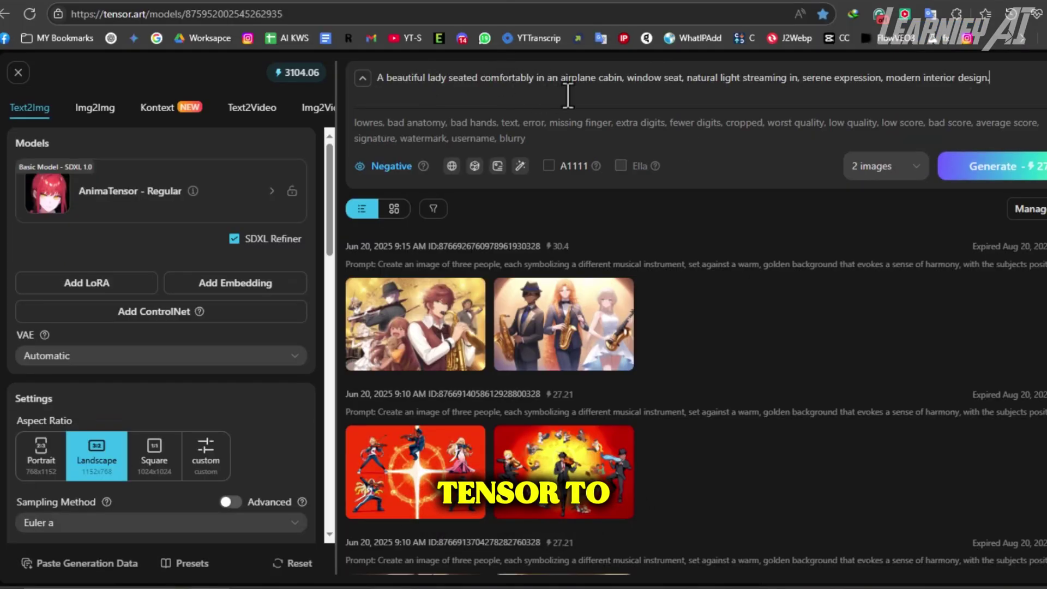
# Step: Generate AnimaTensor cabin images, then view the cabin results full size, stepping backwards
pyautogui.click(976, 177)
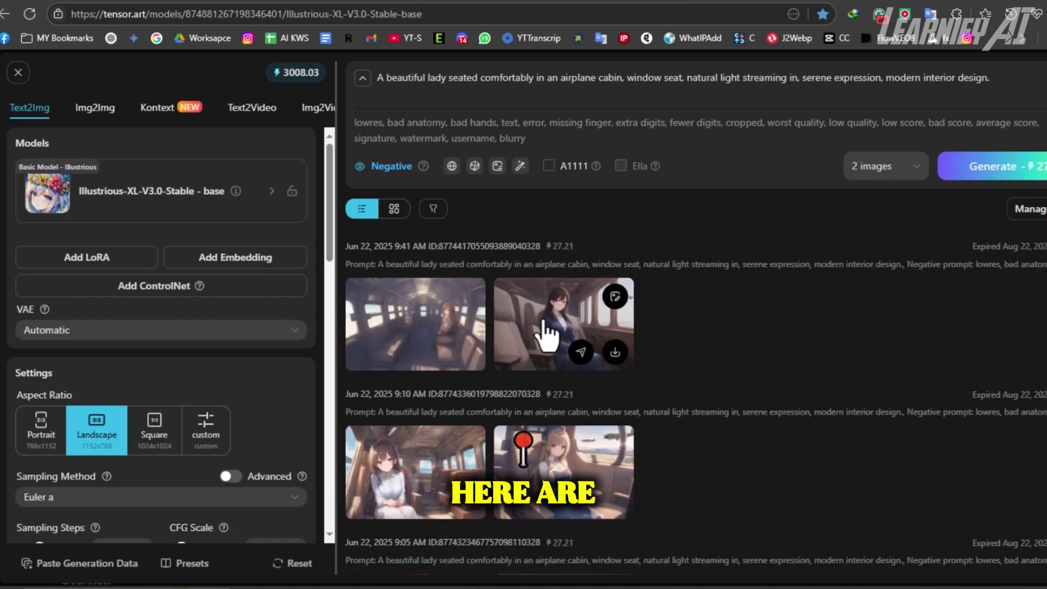
pyautogui.click(543, 334)
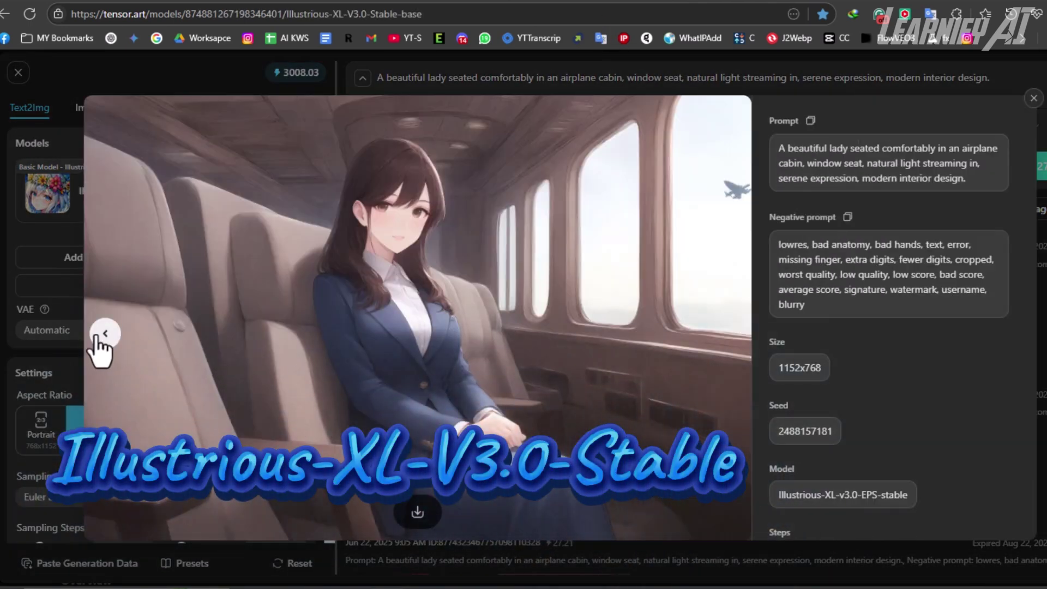
pyautogui.click(98, 335)
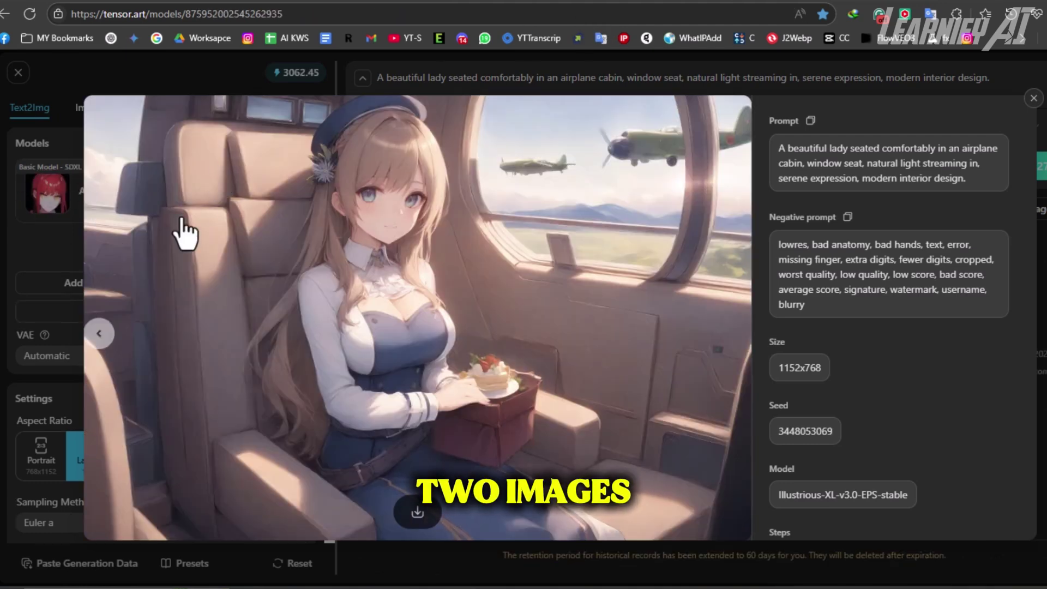
pyautogui.click(104, 334)
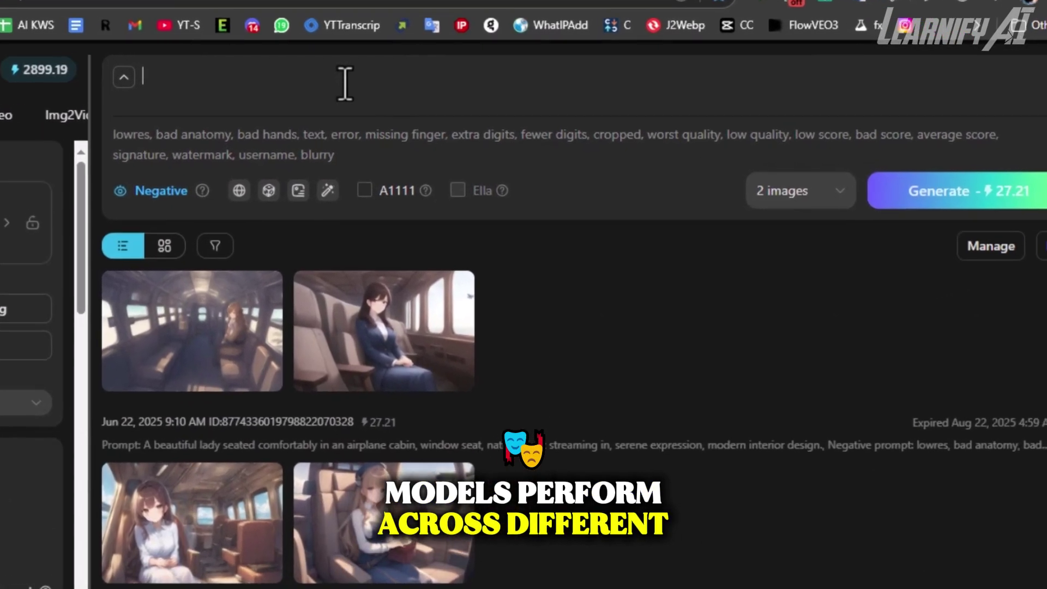
# Step: Paste the pixel-art astronaut penguin prompt and compare both models' penguin images full size
pyautogui.hotkey('ctrl', 'v')
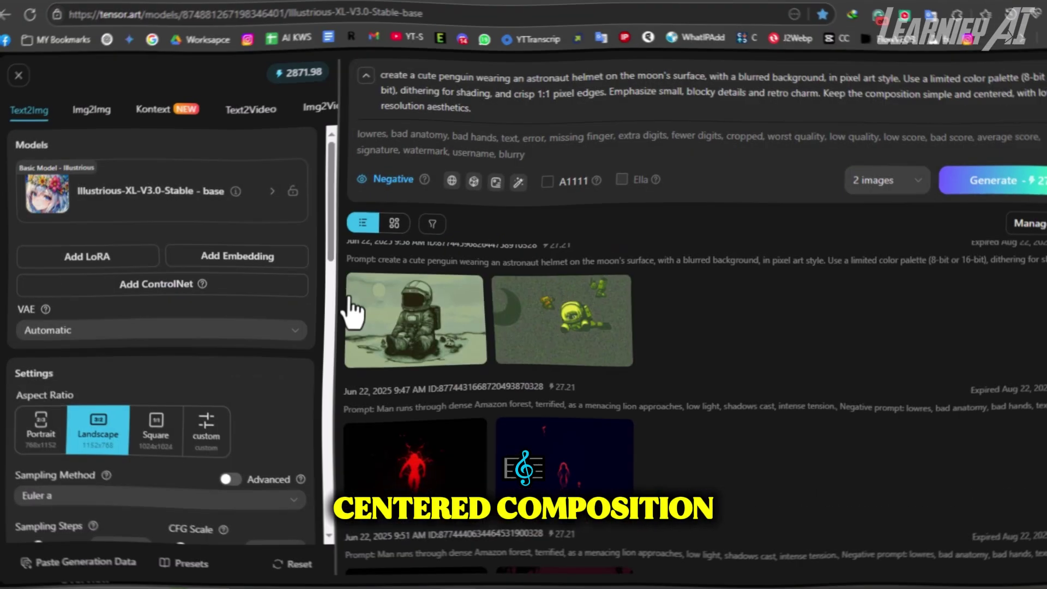
pyautogui.click(367, 309)
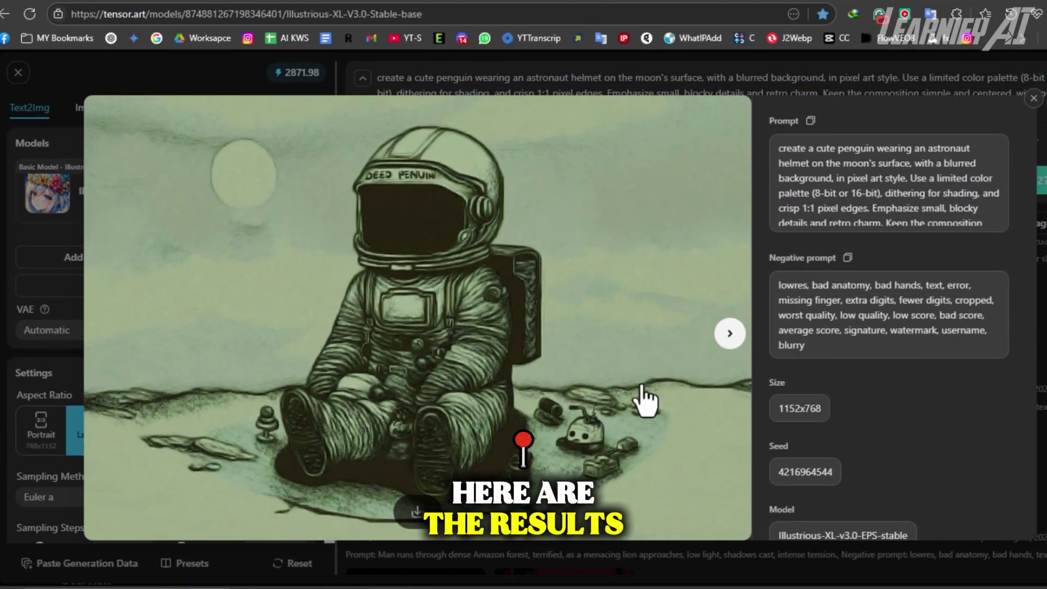
pyautogui.press('Right')
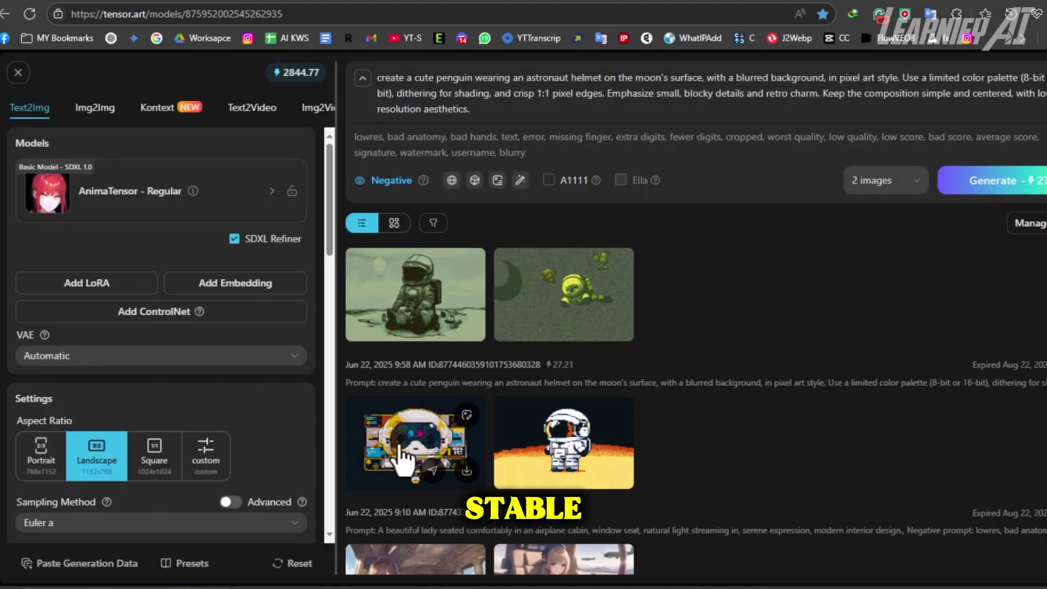
pyautogui.click(411, 458)
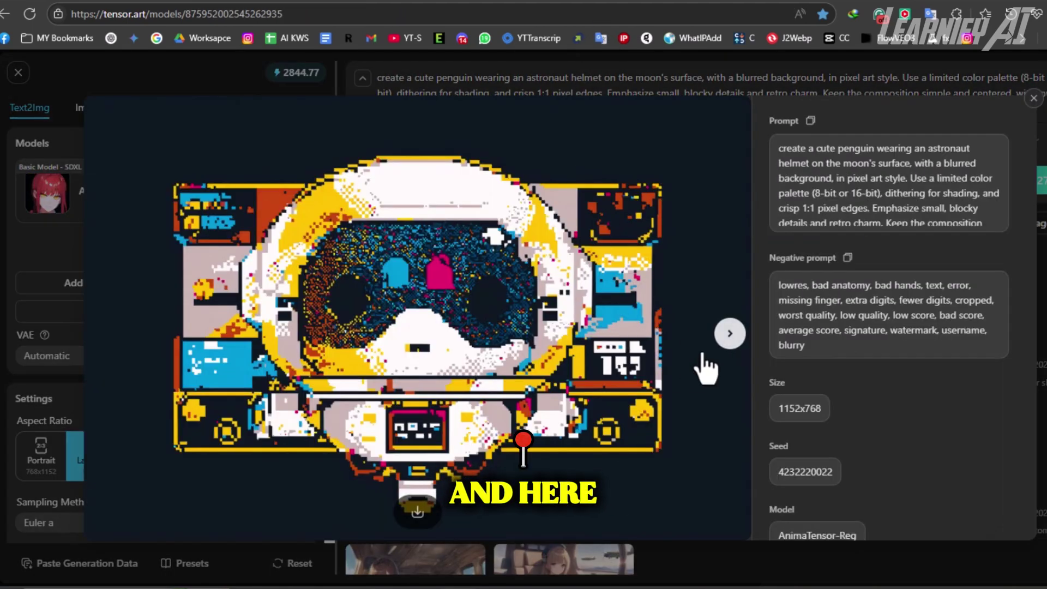
pyautogui.click(730, 333)
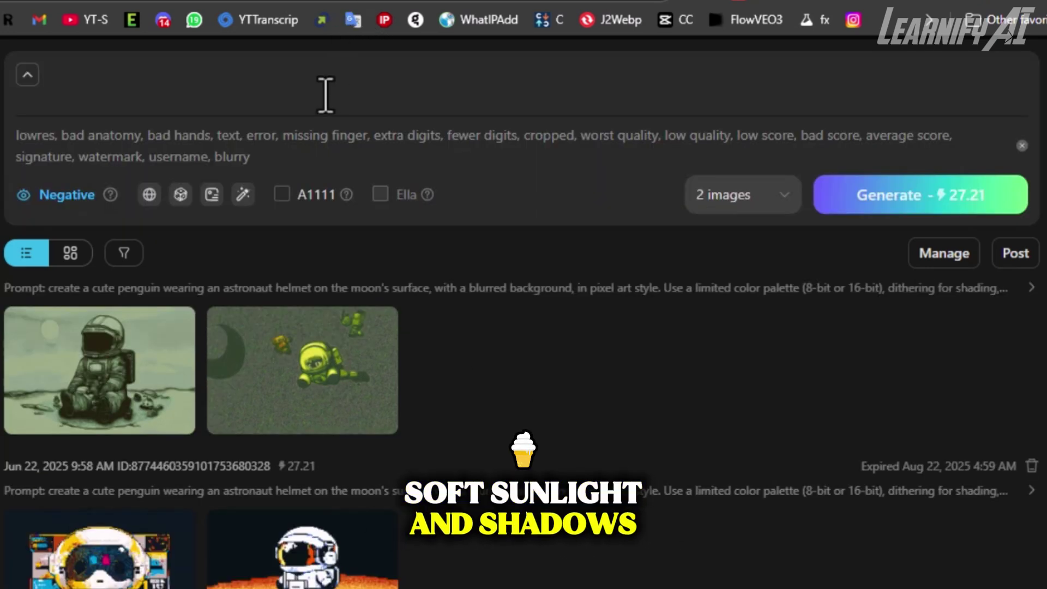
# Step: Paste and generate the cherry-blossom crowned aristocratic boy portrait, then view the results full size
pyautogui.click(326, 95)
pyautogui.hotkey('ctrl', 'v')
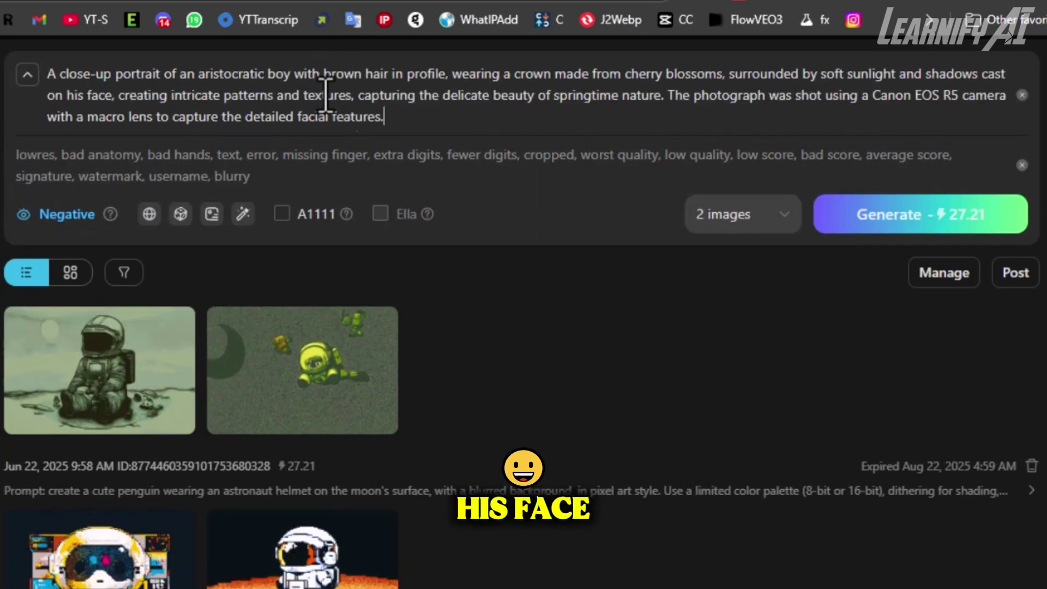
pyautogui.click(896, 228)
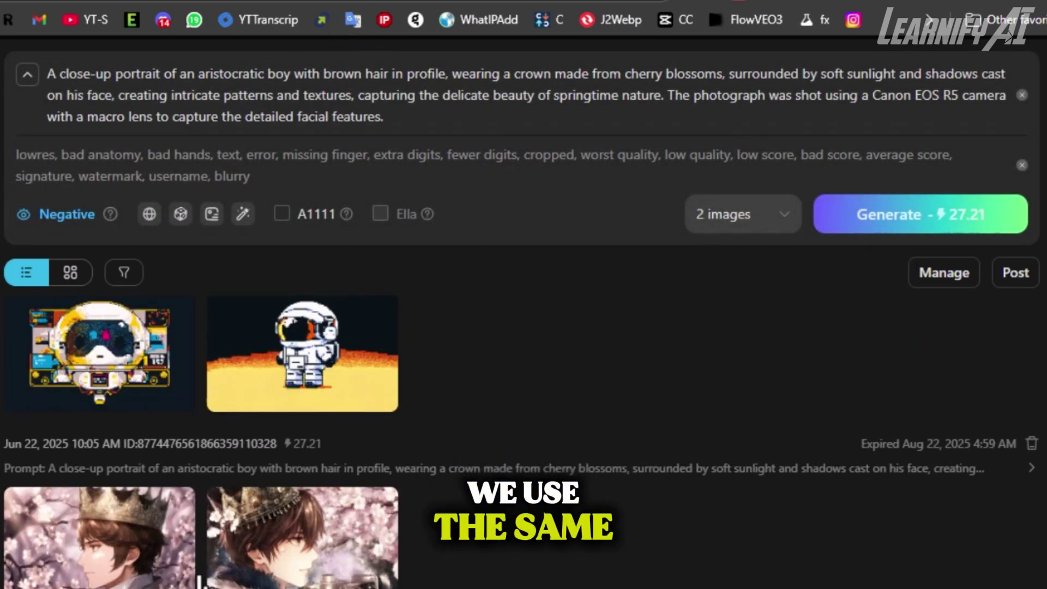
pyautogui.click(93, 542)
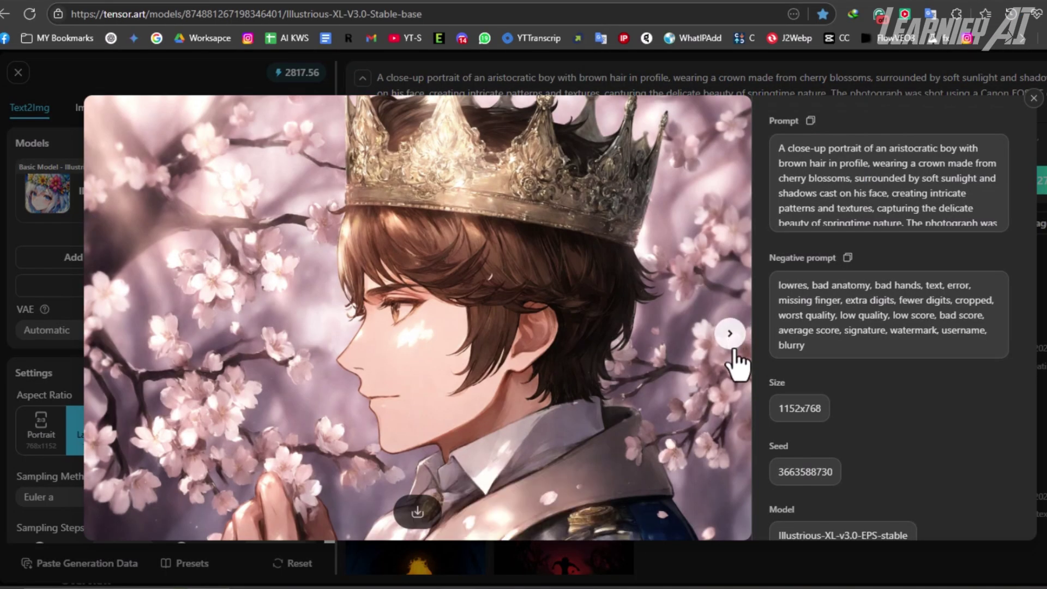
pyautogui.click(731, 337)
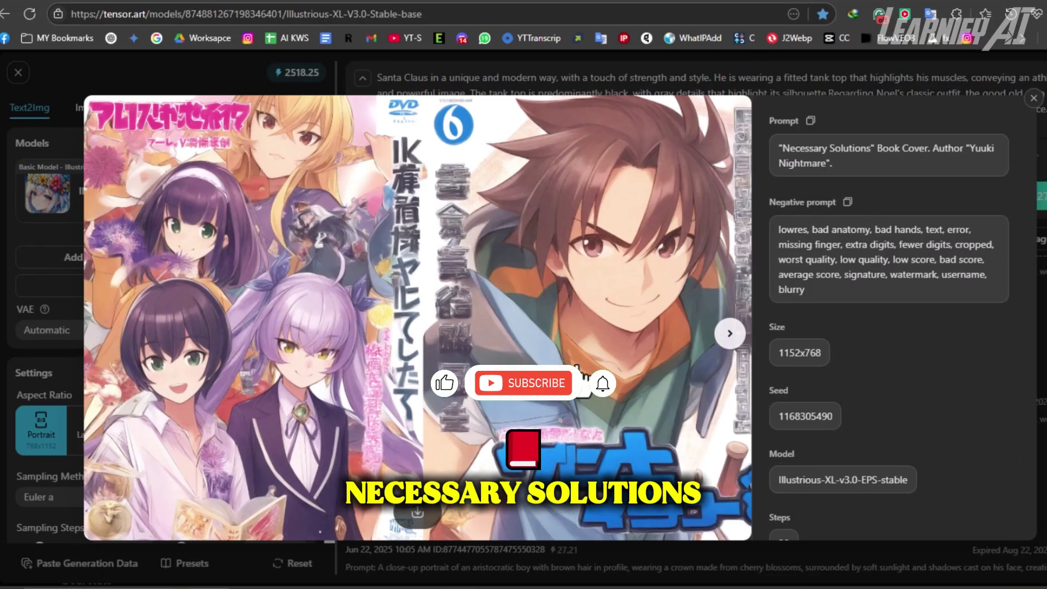
# Step: Advance through the cover and café-woman images until the frustrated-man cartoon appears
pyautogui.click(729, 334)
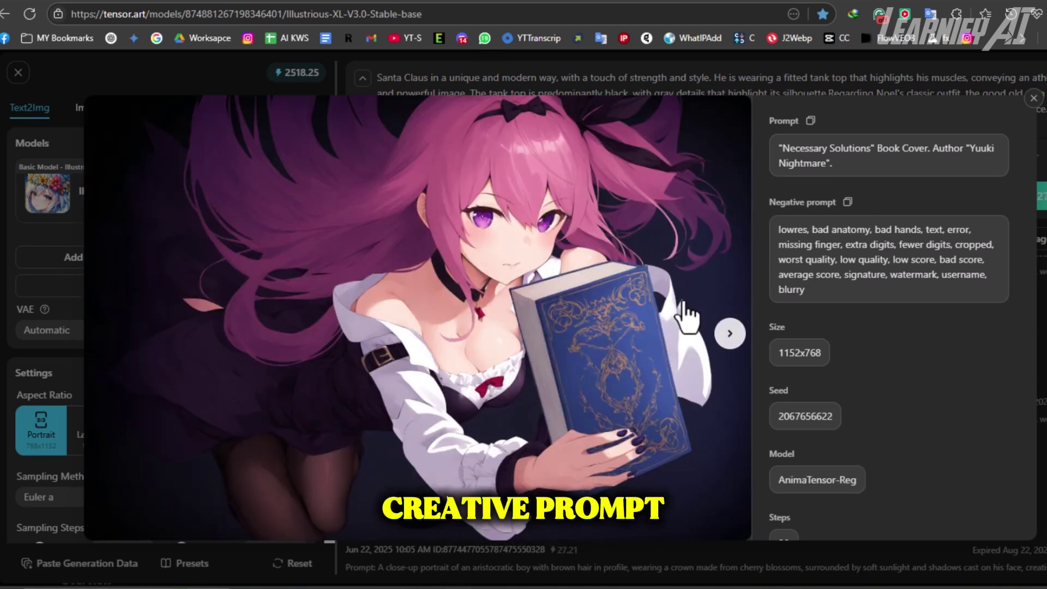
pyautogui.click(730, 340)
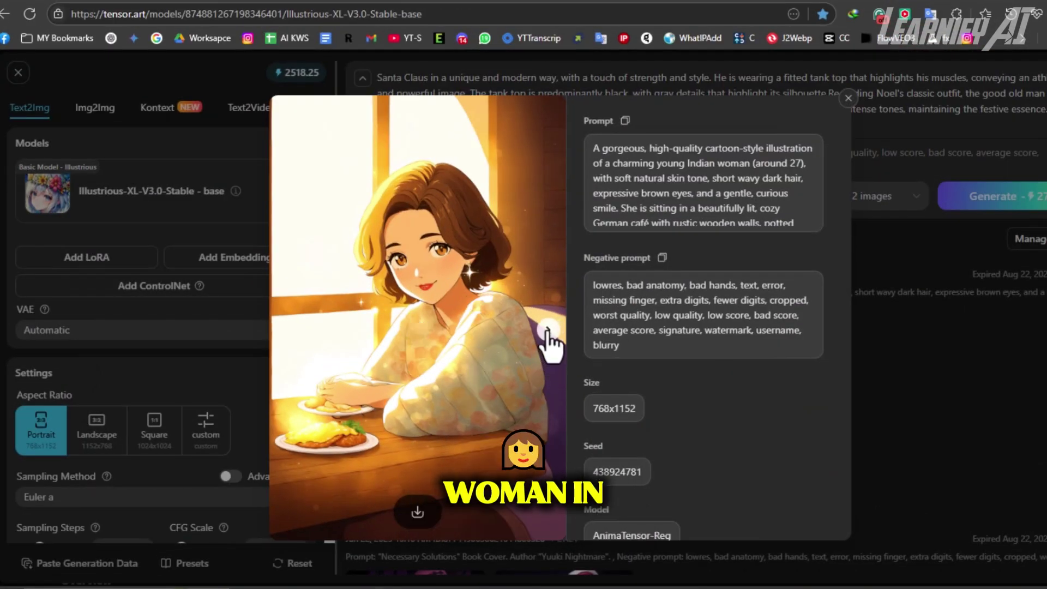
pyautogui.click(548, 331)
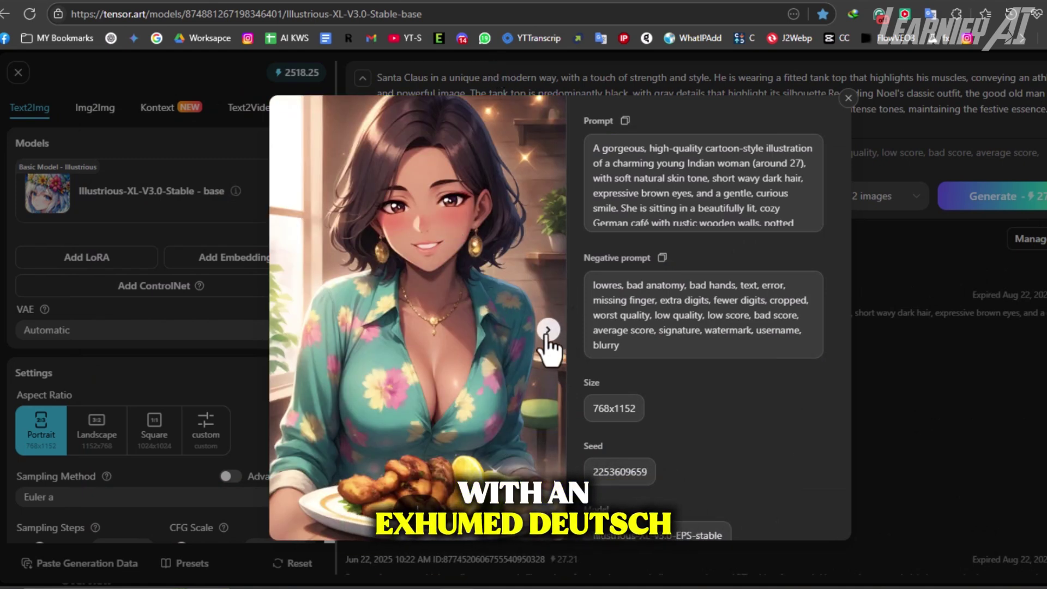
pyautogui.click(548, 331)
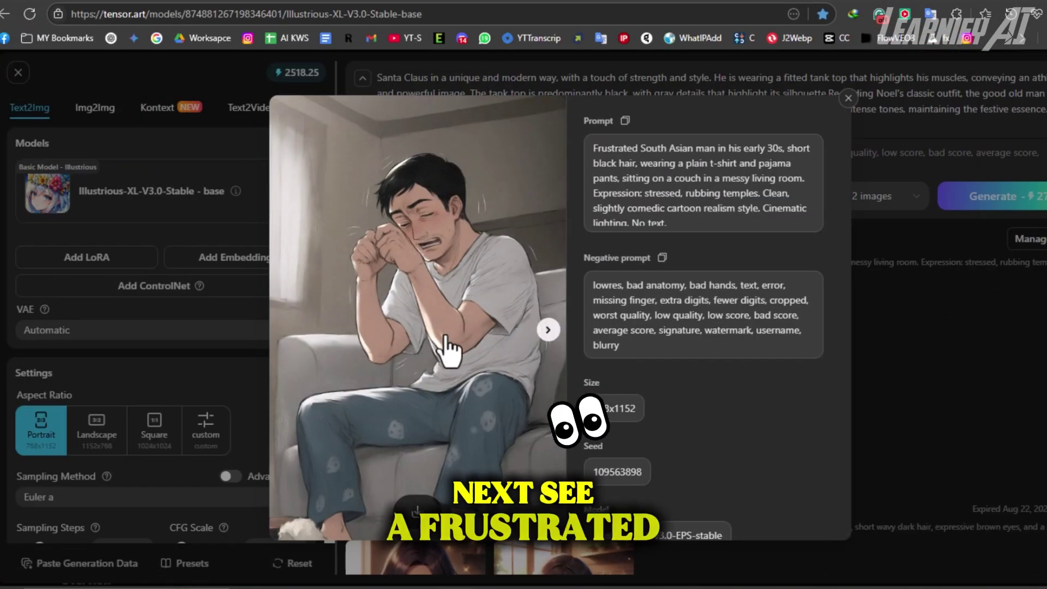
# Step: Compare both models' frustrated-man and muscular Santa results, ending on the caped Santa
pyautogui.click(549, 329)
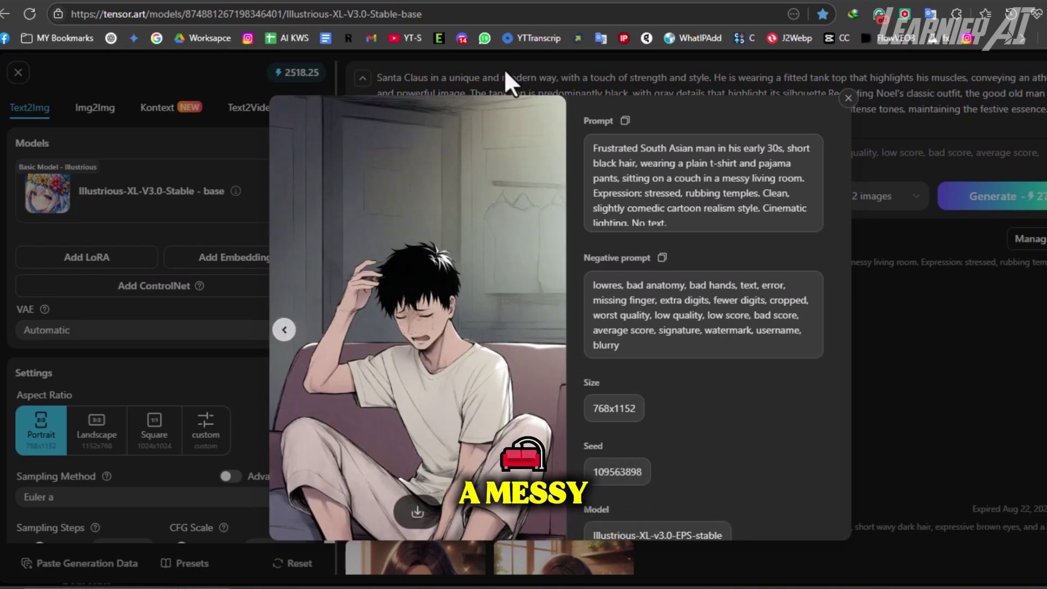
pyautogui.click(480, 57)
pyautogui.click(408, 301)
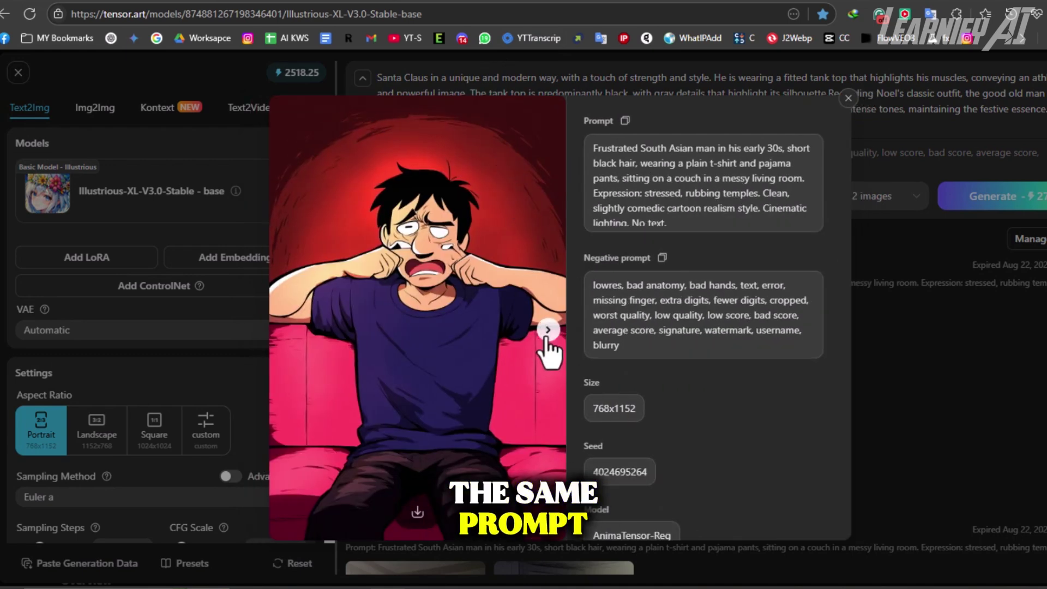
pyautogui.click(547, 332)
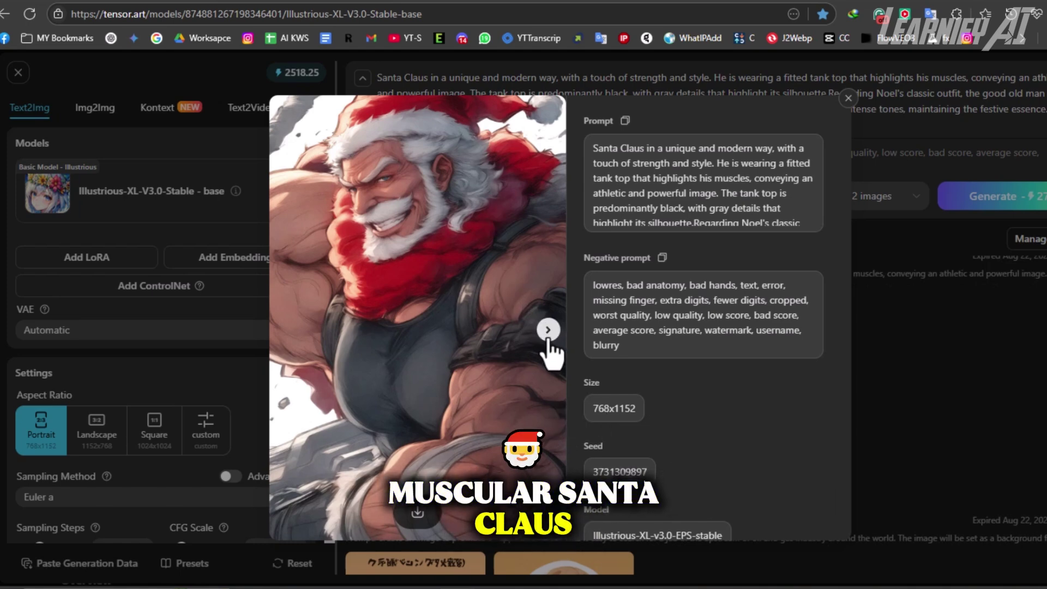
pyautogui.click(548, 331)
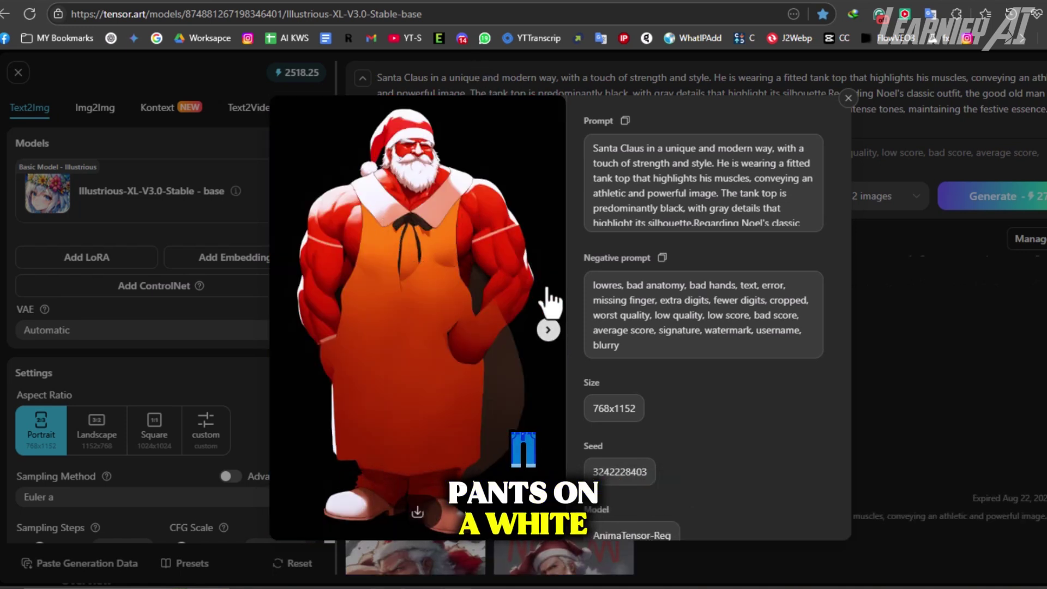
pyautogui.click(549, 330)
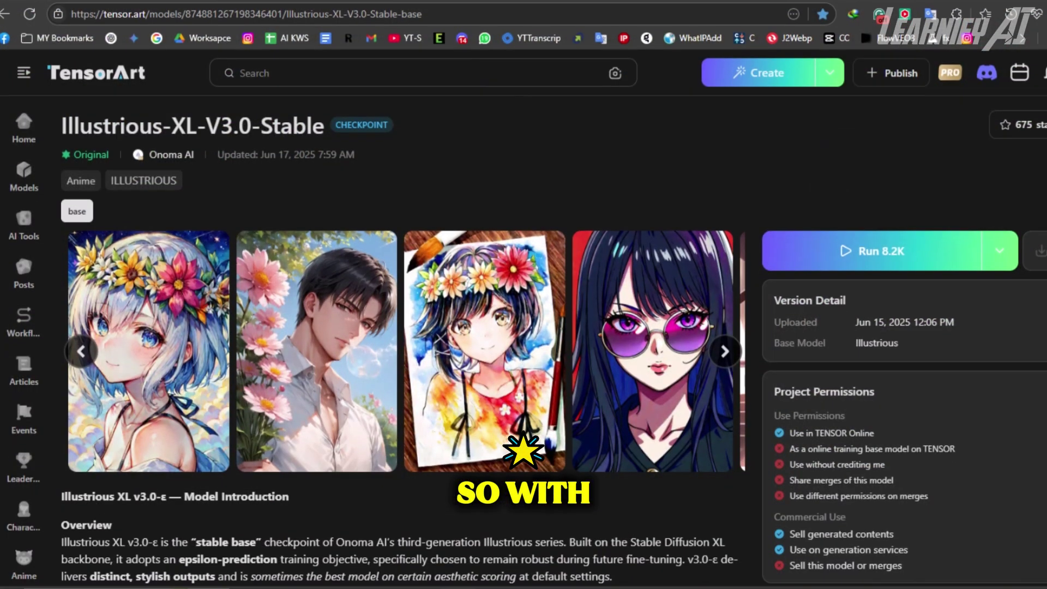
# Step: Scroll down through the community images in the Illustrious XL v3.0 Related Posts grid
pyautogui.scroll(-15, 554, 341)
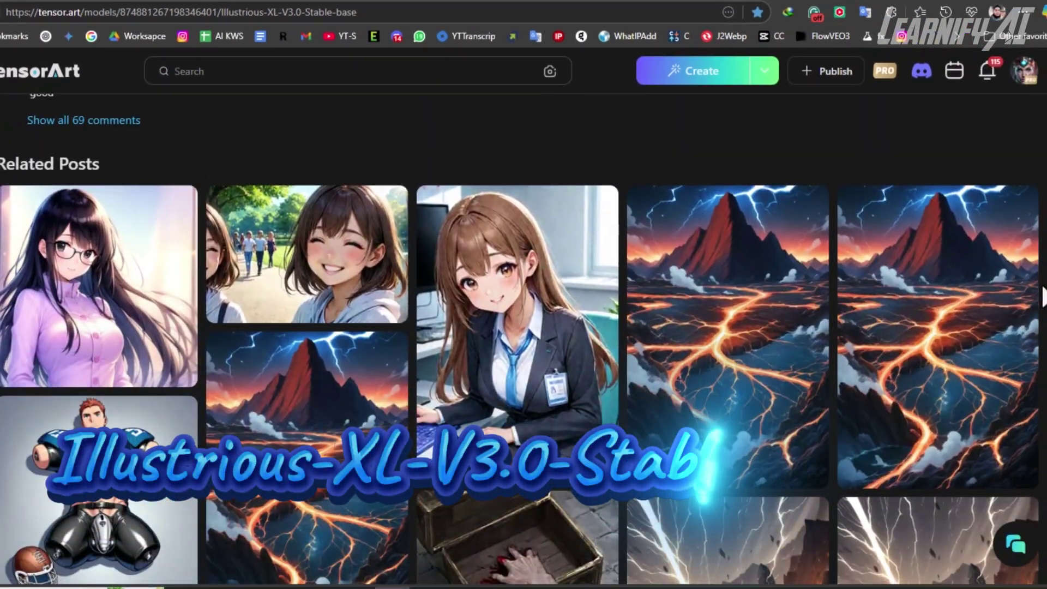
pyautogui.scroll(-12, 521, 338)
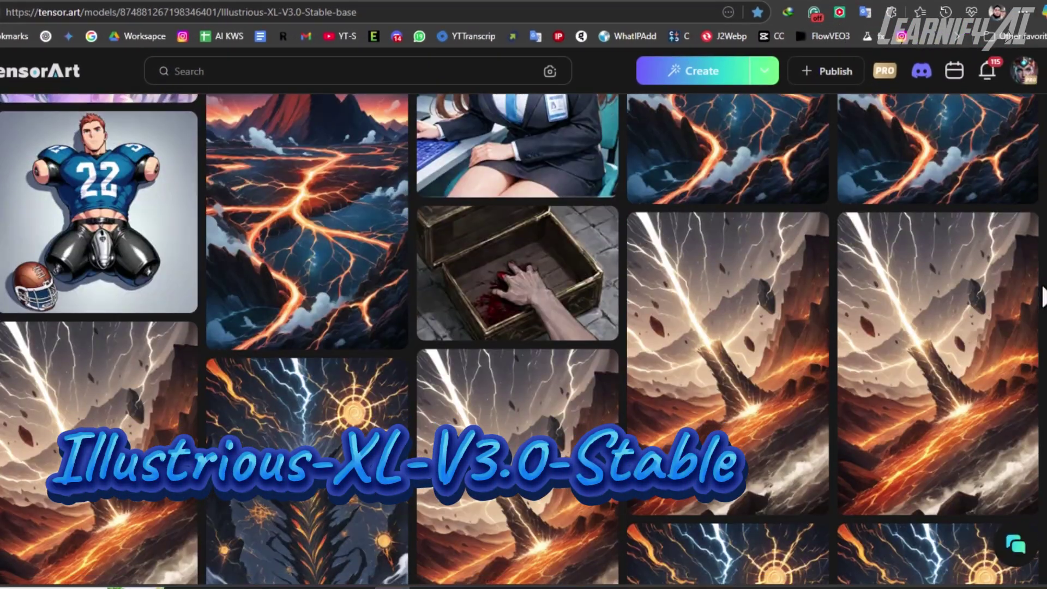
pyautogui.scroll(-12, 520, 338)
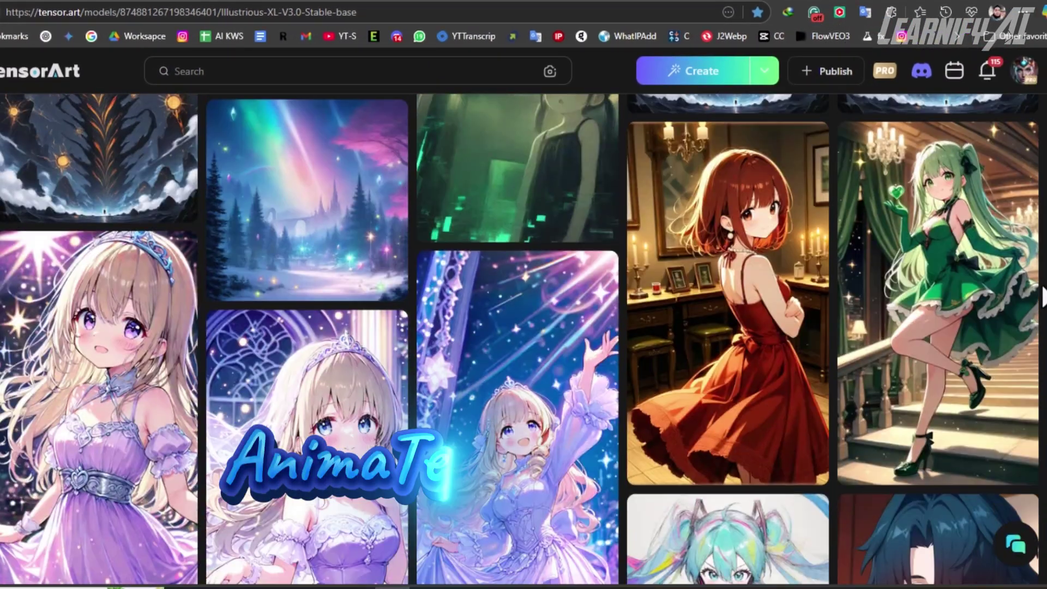
pyautogui.scroll(-12, 521, 338)
pyautogui.scroll(-12, 521, 338)
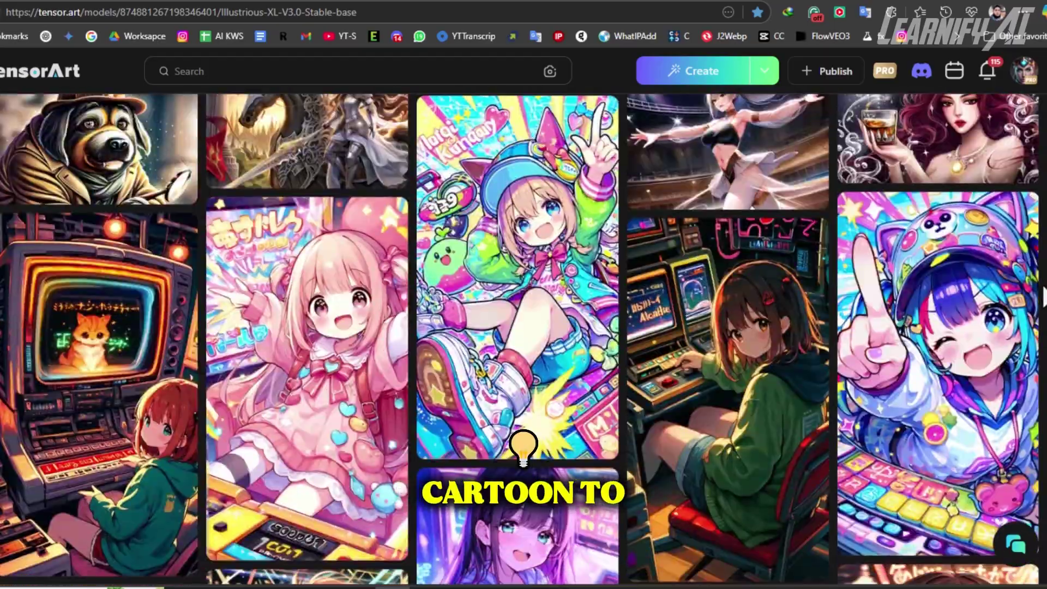
pyautogui.scroll(-12, 520, 338)
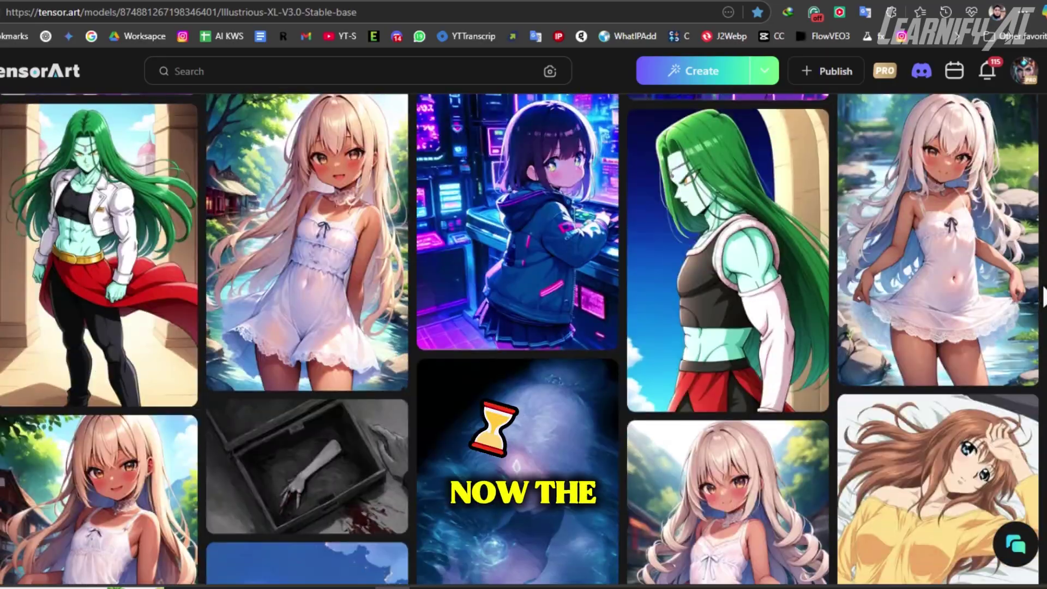
pyautogui.scroll(-10, 1043, 297)
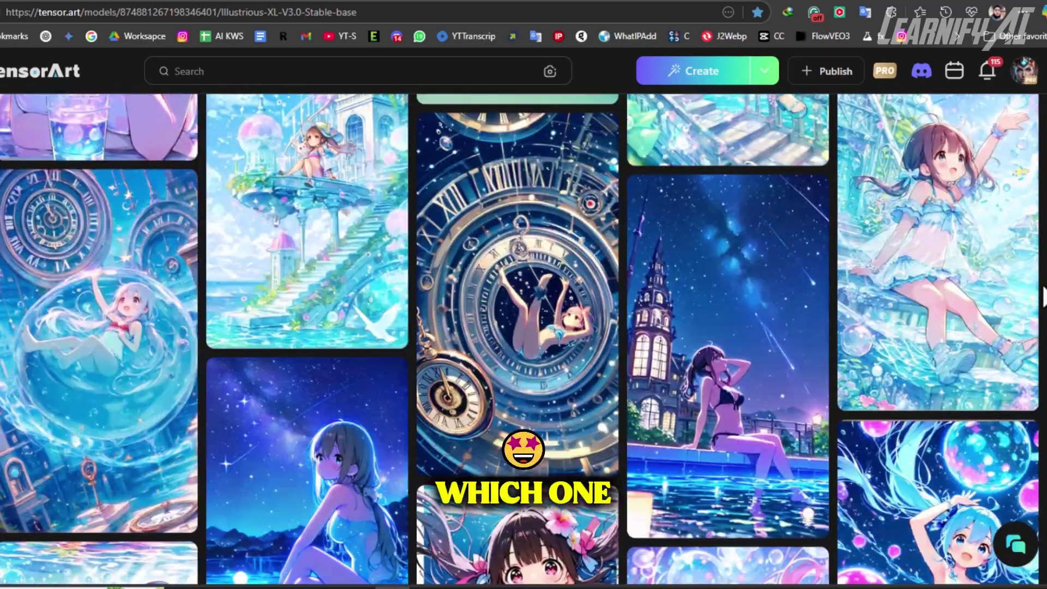
pyautogui.scroll(-10, 1043, 297)
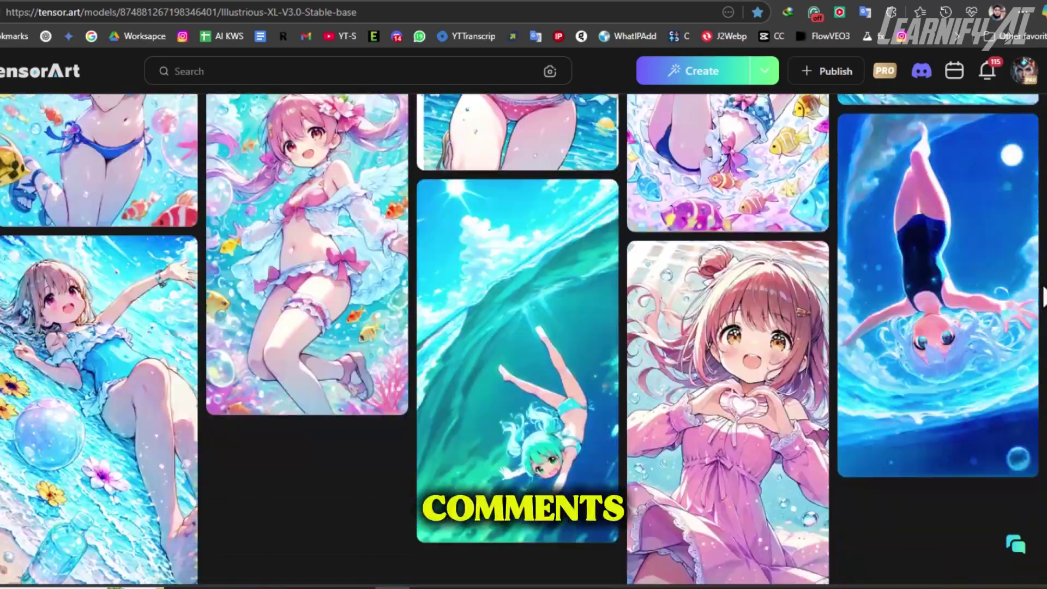
pyautogui.scroll(-2, 1043, 297)
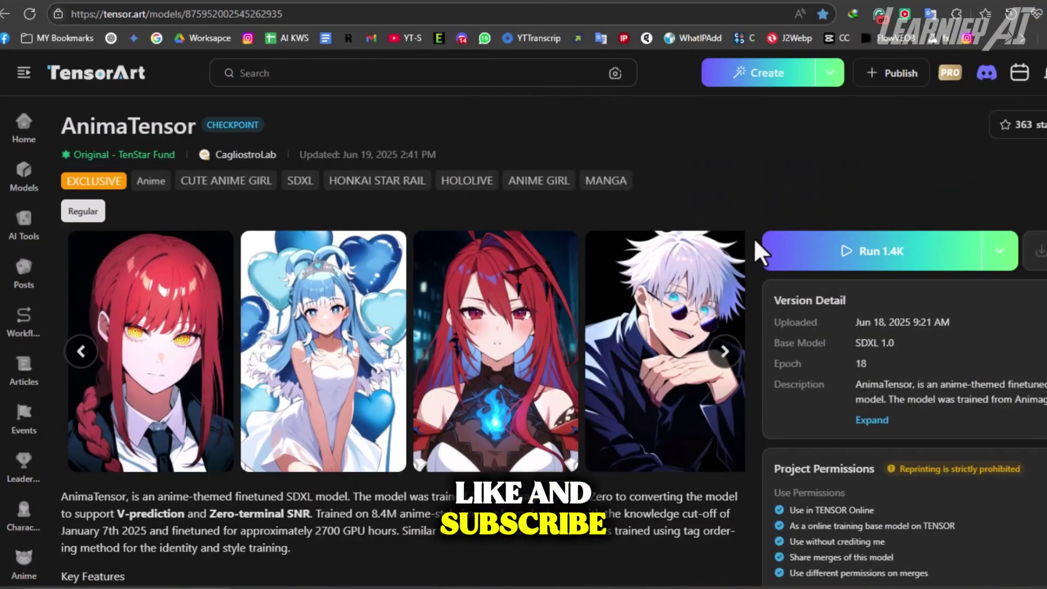
# Step: Scroll the AnimaTensor page past its 32 comments into the Related Posts gallery of anime images
pyautogui.scroll(-12, 753, 240)
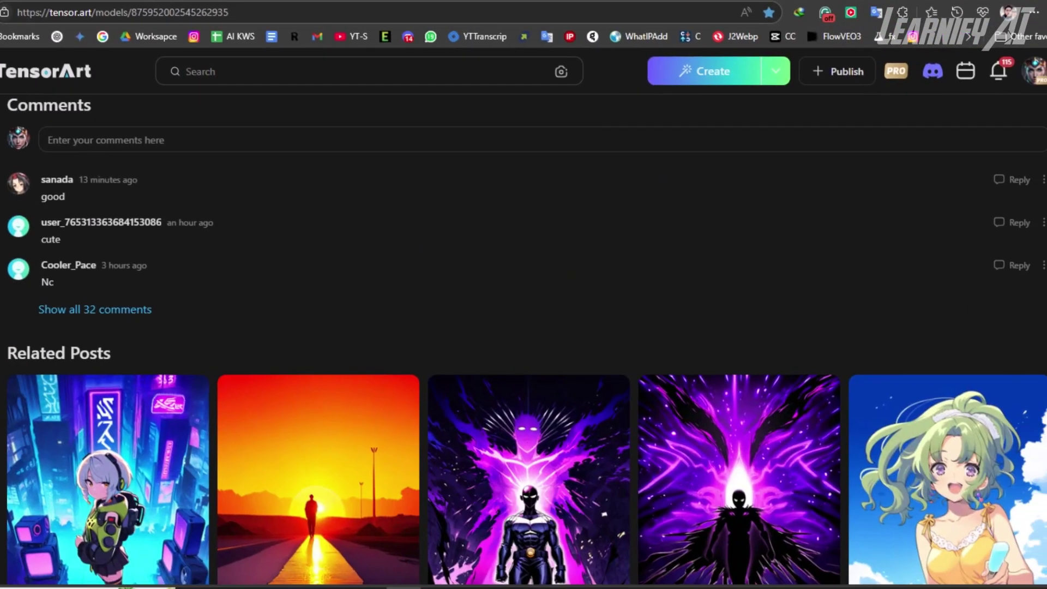
pyautogui.scroll(-5, 524, 327)
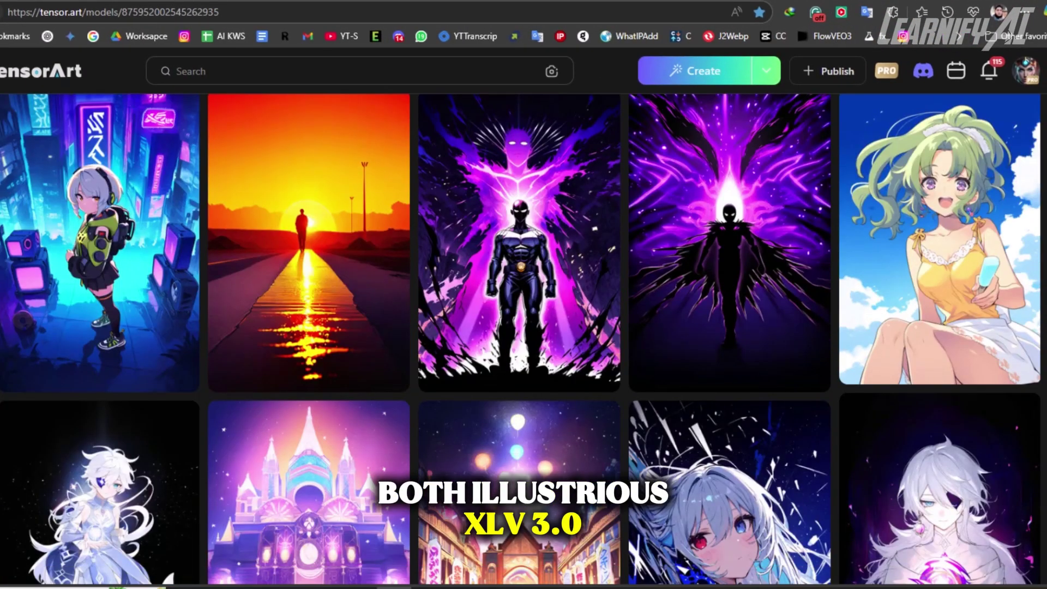
pyautogui.scroll(-10, 523, 327)
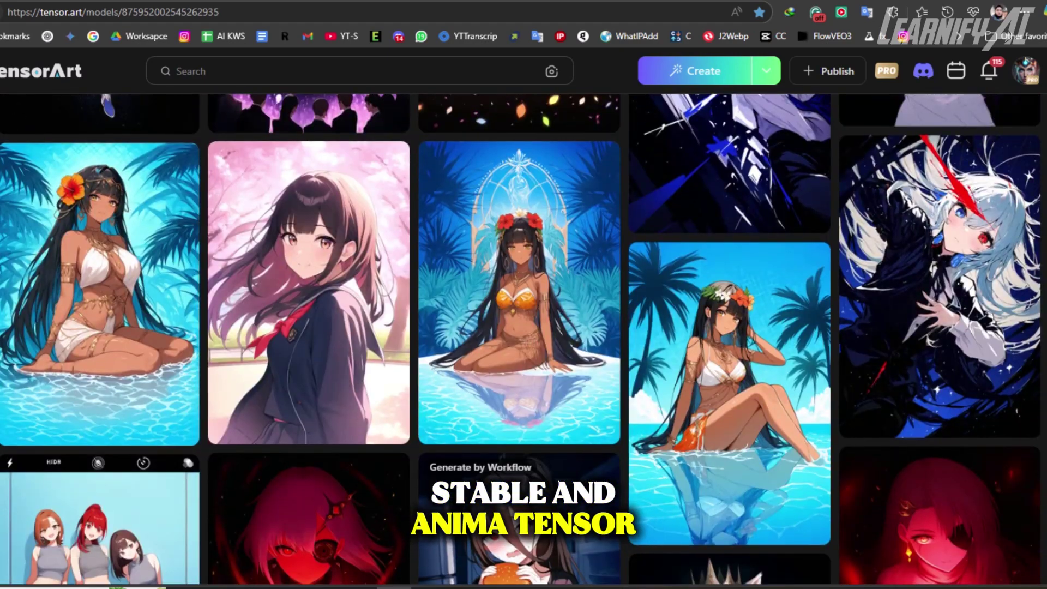
pyautogui.scroll(-5, 523, 327)
pyautogui.scroll(-5, 524, 327)
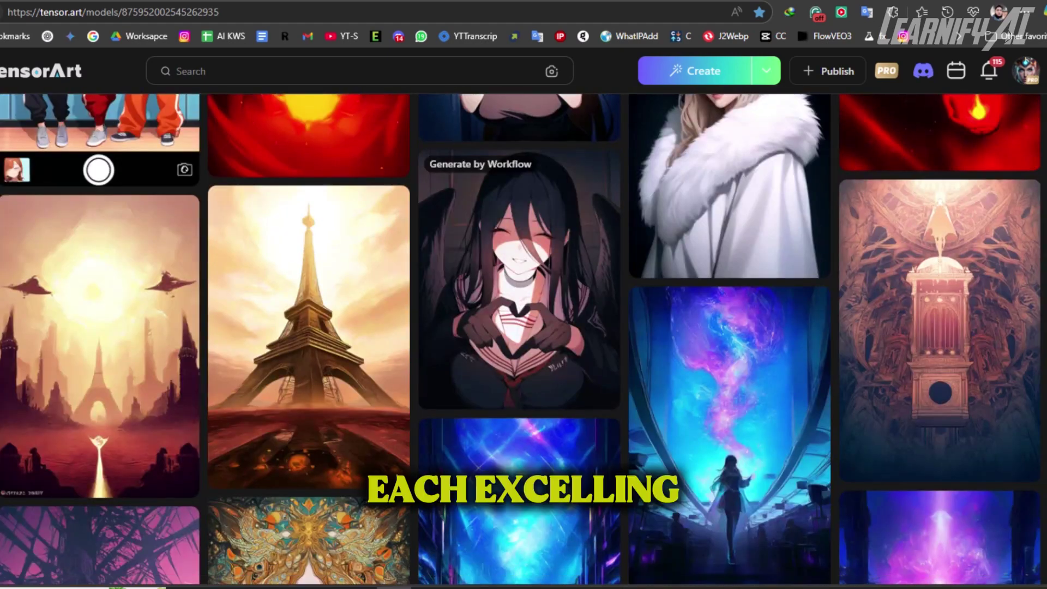
pyautogui.scroll(-6, 523, 328)
pyautogui.scroll(-6, 523, 327)
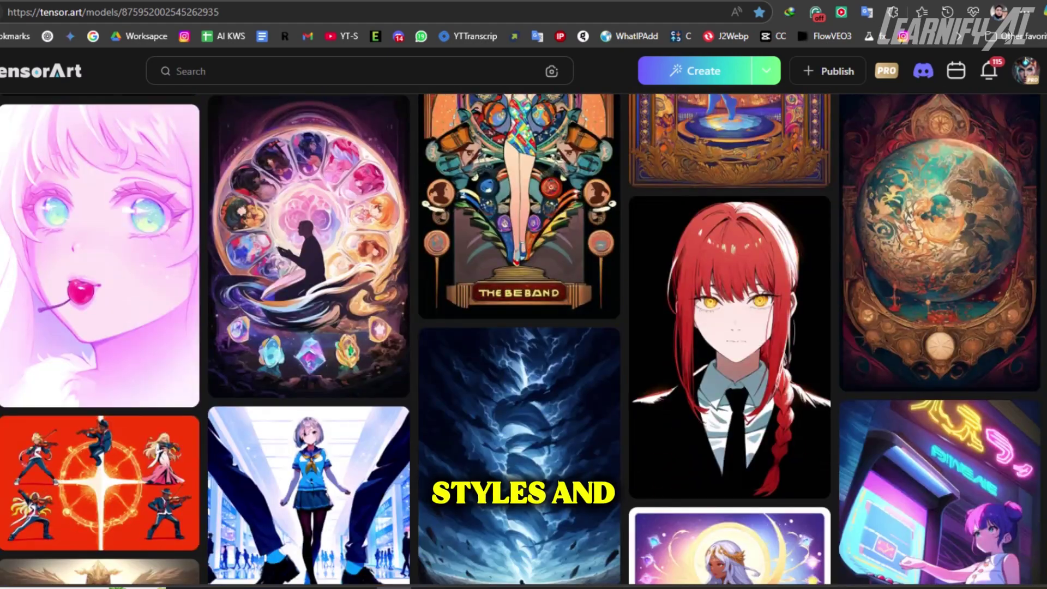
pyautogui.scroll(-13, 523, 328)
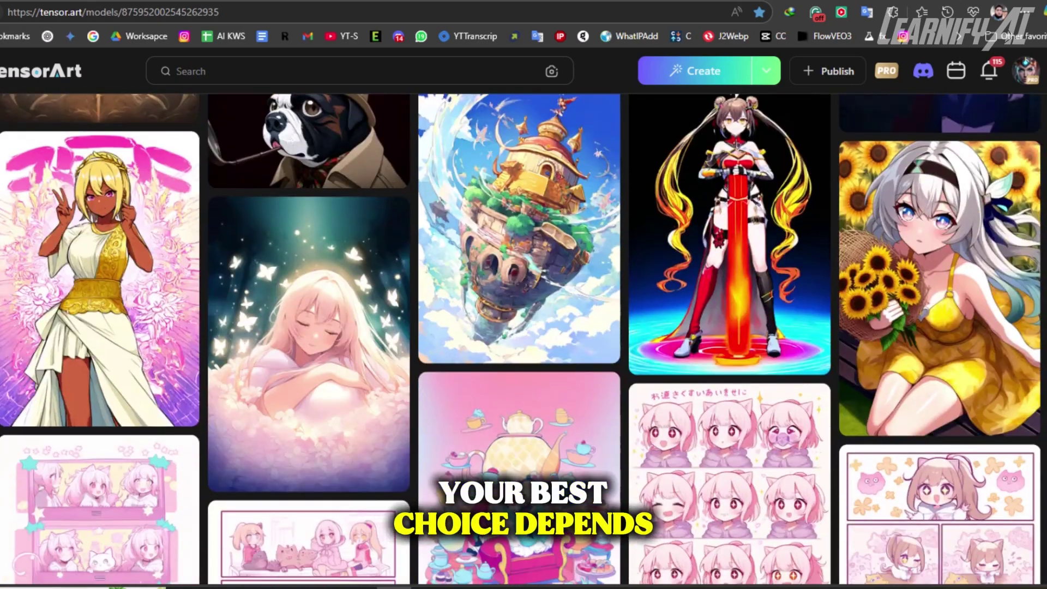
pyautogui.scroll(-10, 523, 327)
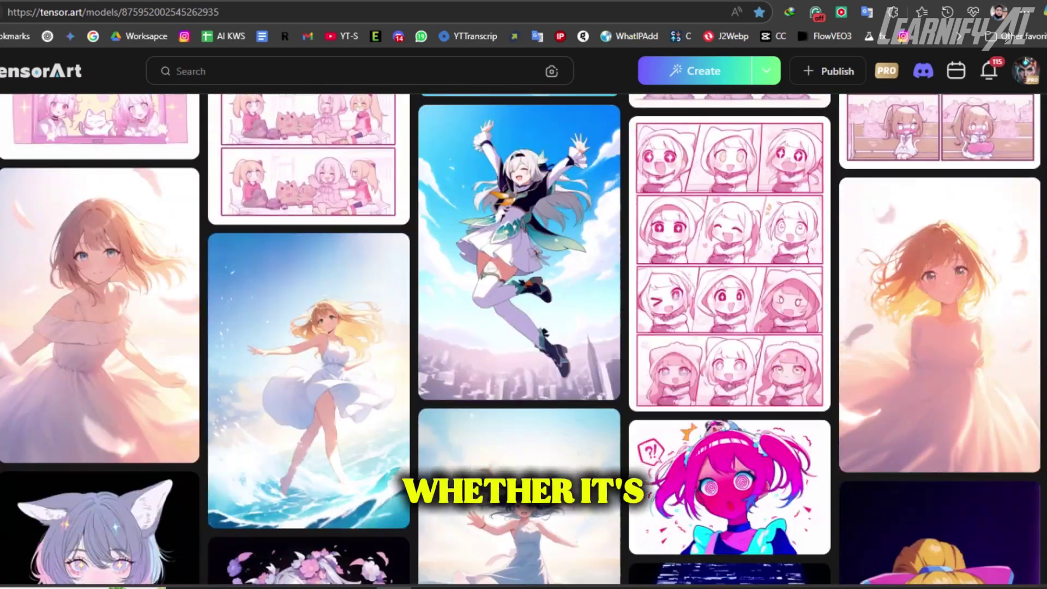
pyautogui.scroll(-14, 523, 327)
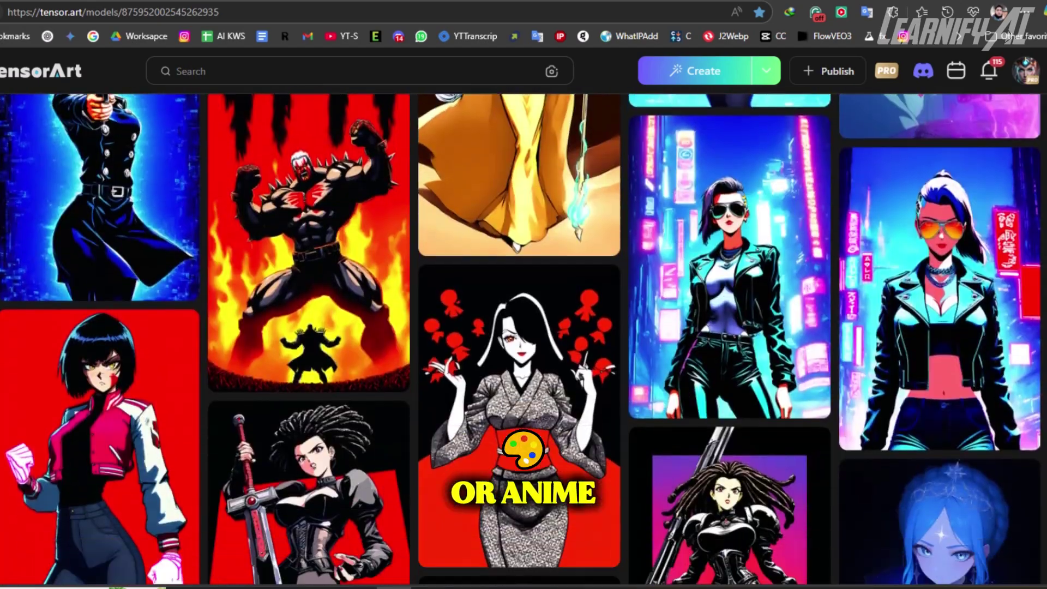